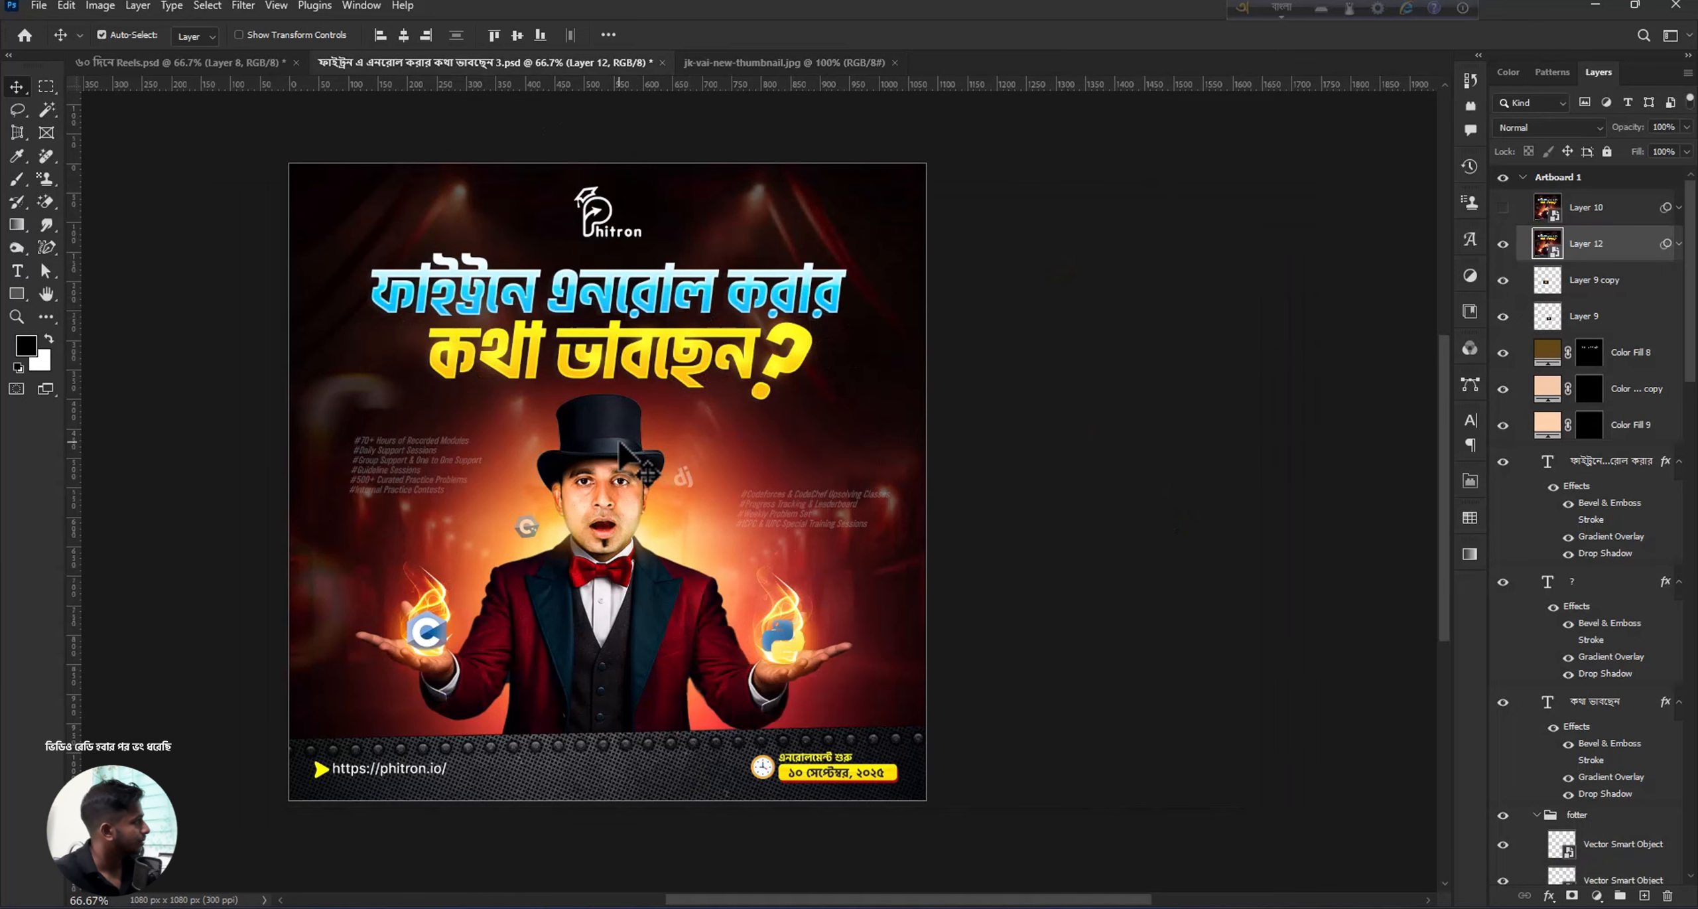
# View the source-image collage in jk-vai-new-thumbnail.jpg, return to the poster PSD and hide Layer 12.
pyautogui.click(720, 64)
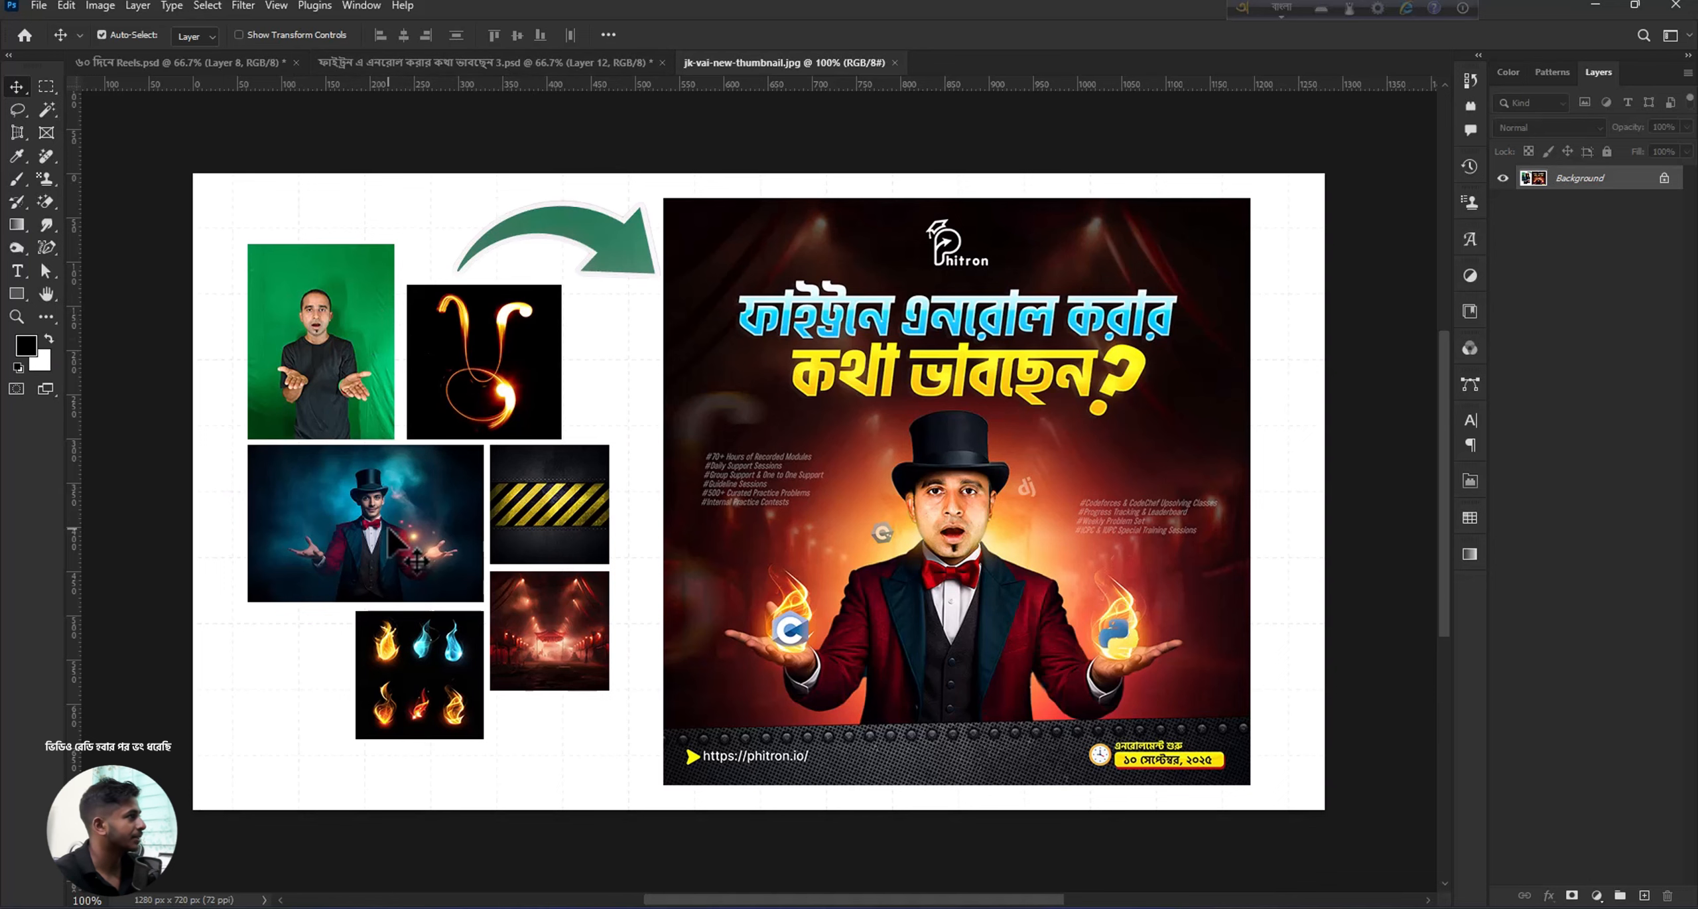
pyautogui.click(505, 63)
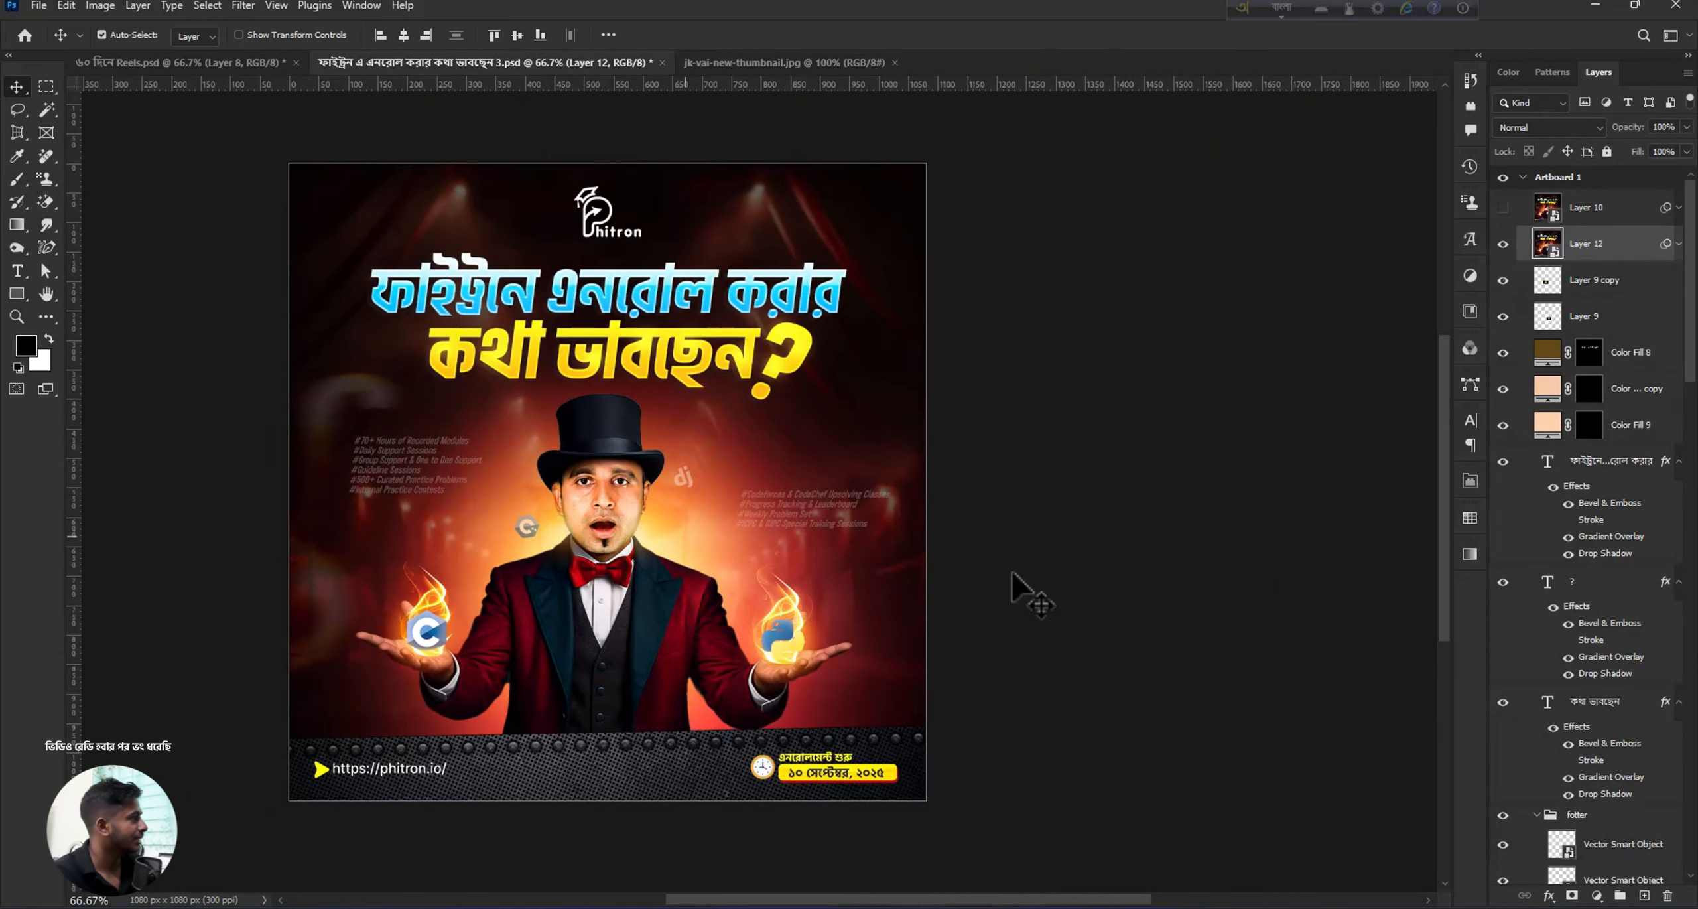
pyautogui.click(1504, 243)
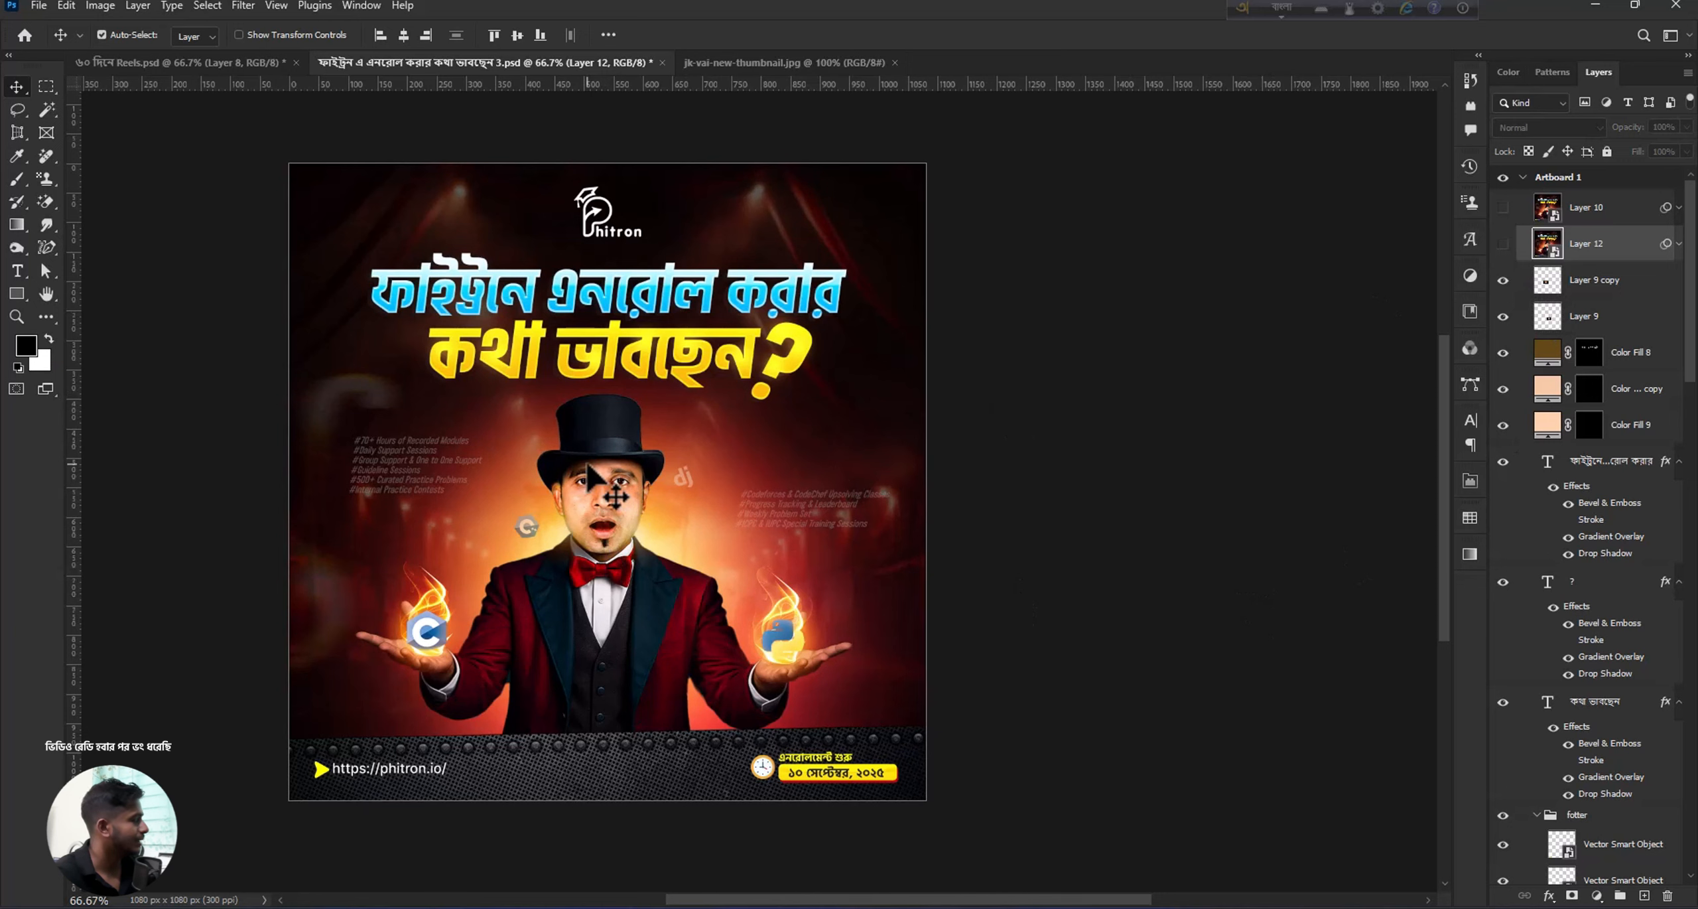
# Select the magician figure's Layer 5 in the poster and toggle its visibility to inspect what it contributes.
pyautogui.click(590, 473)
pyautogui.scroll(-2, 1638, 825)
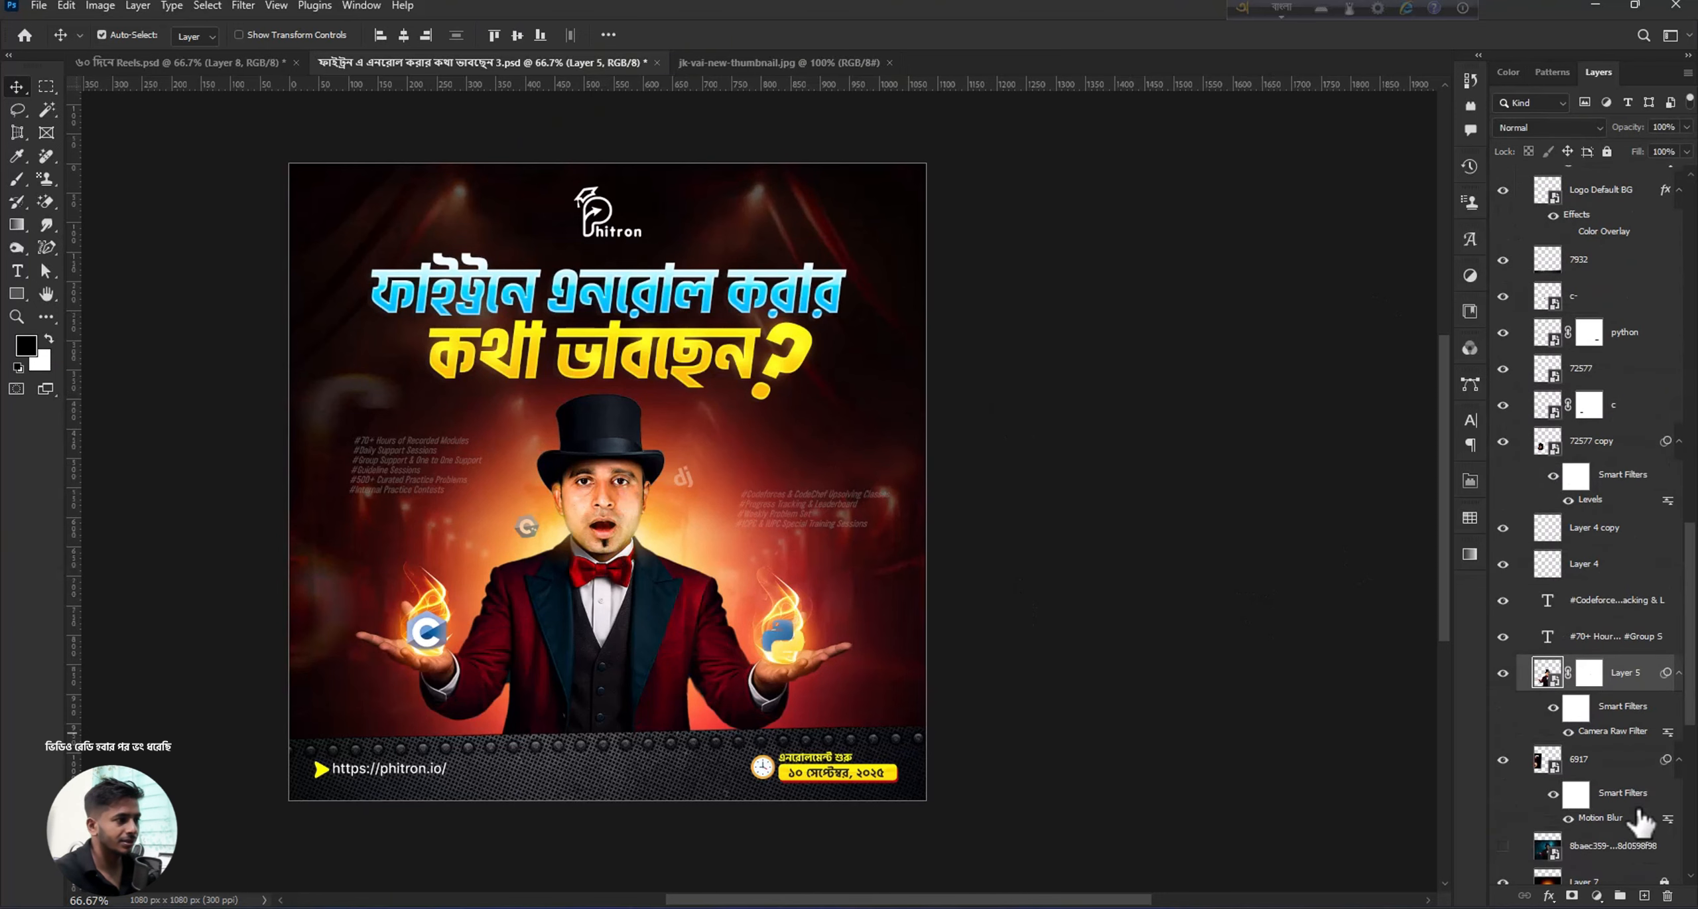
pyautogui.click(1504, 673)
pyautogui.click(1504, 673)
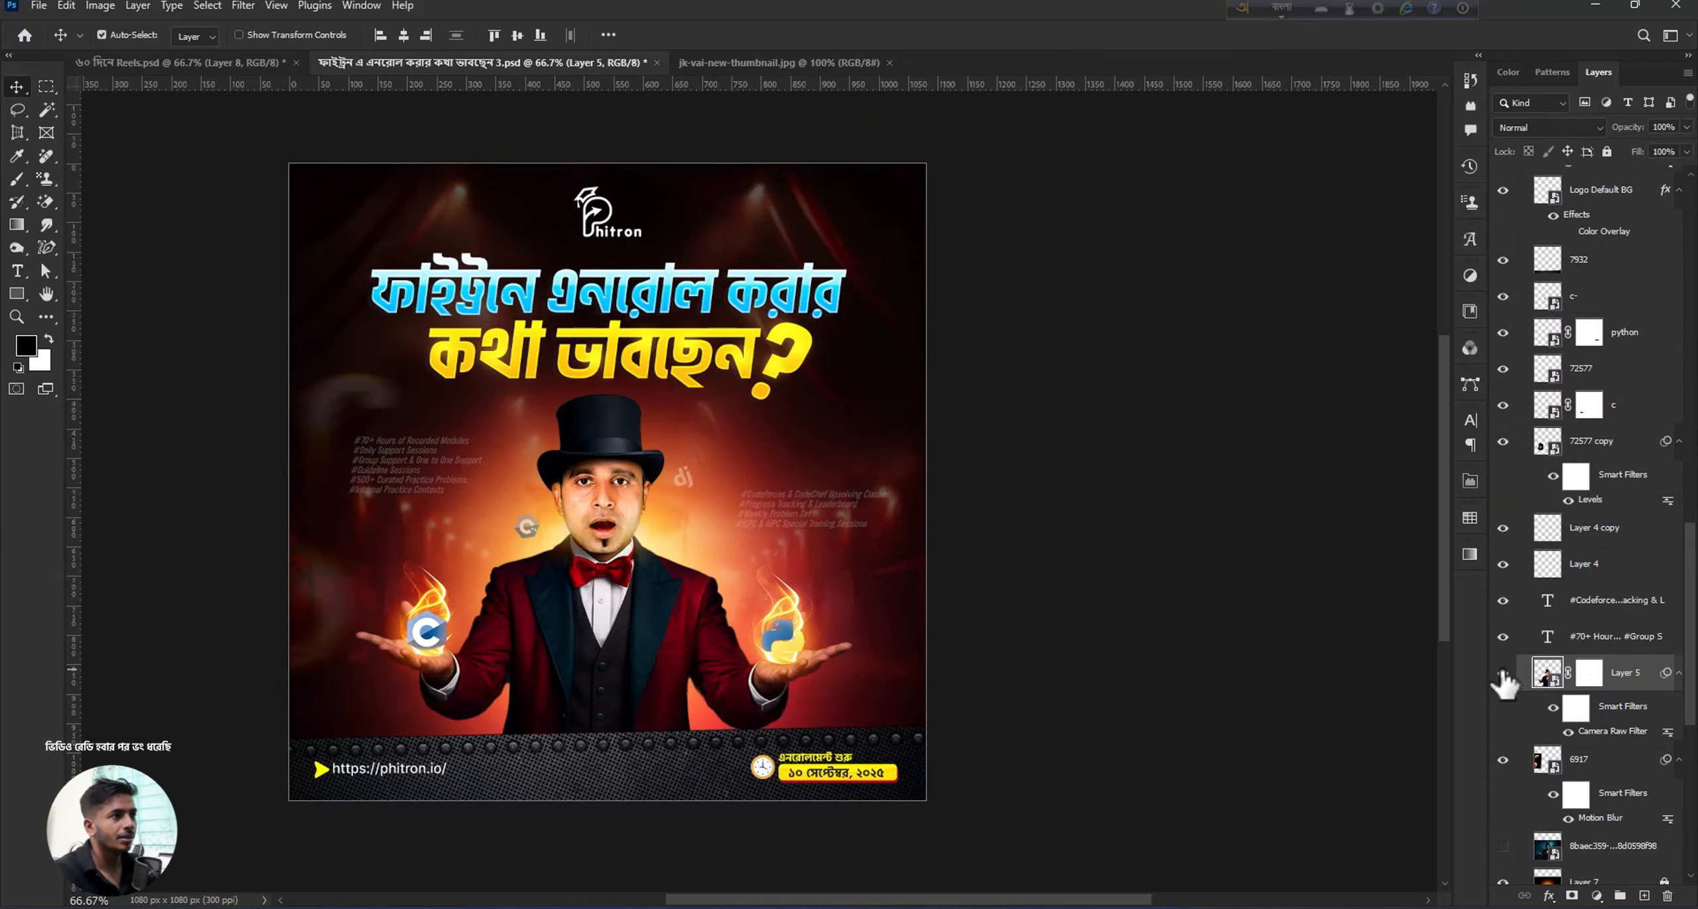
pyautogui.click(1503, 674)
pyautogui.click(1504, 673)
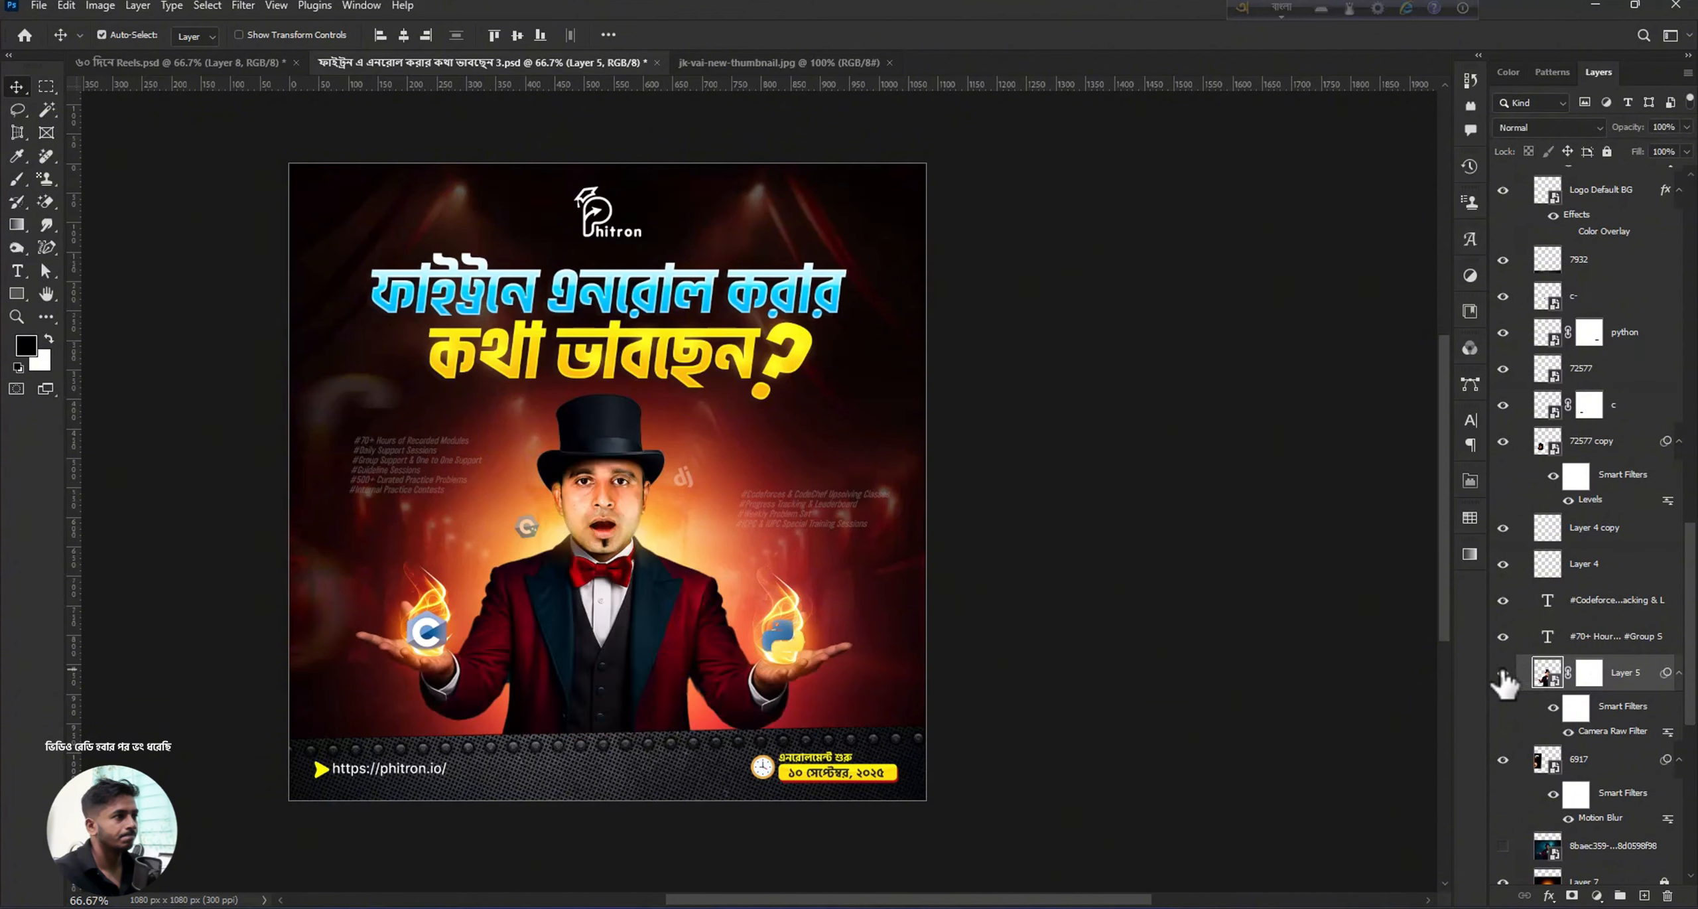
# Open the Layer 5 smart object and its nested Layer 3 smart object, and check the uppermost layer hidden and shown.
pyautogui.doubleClick(1550, 678)
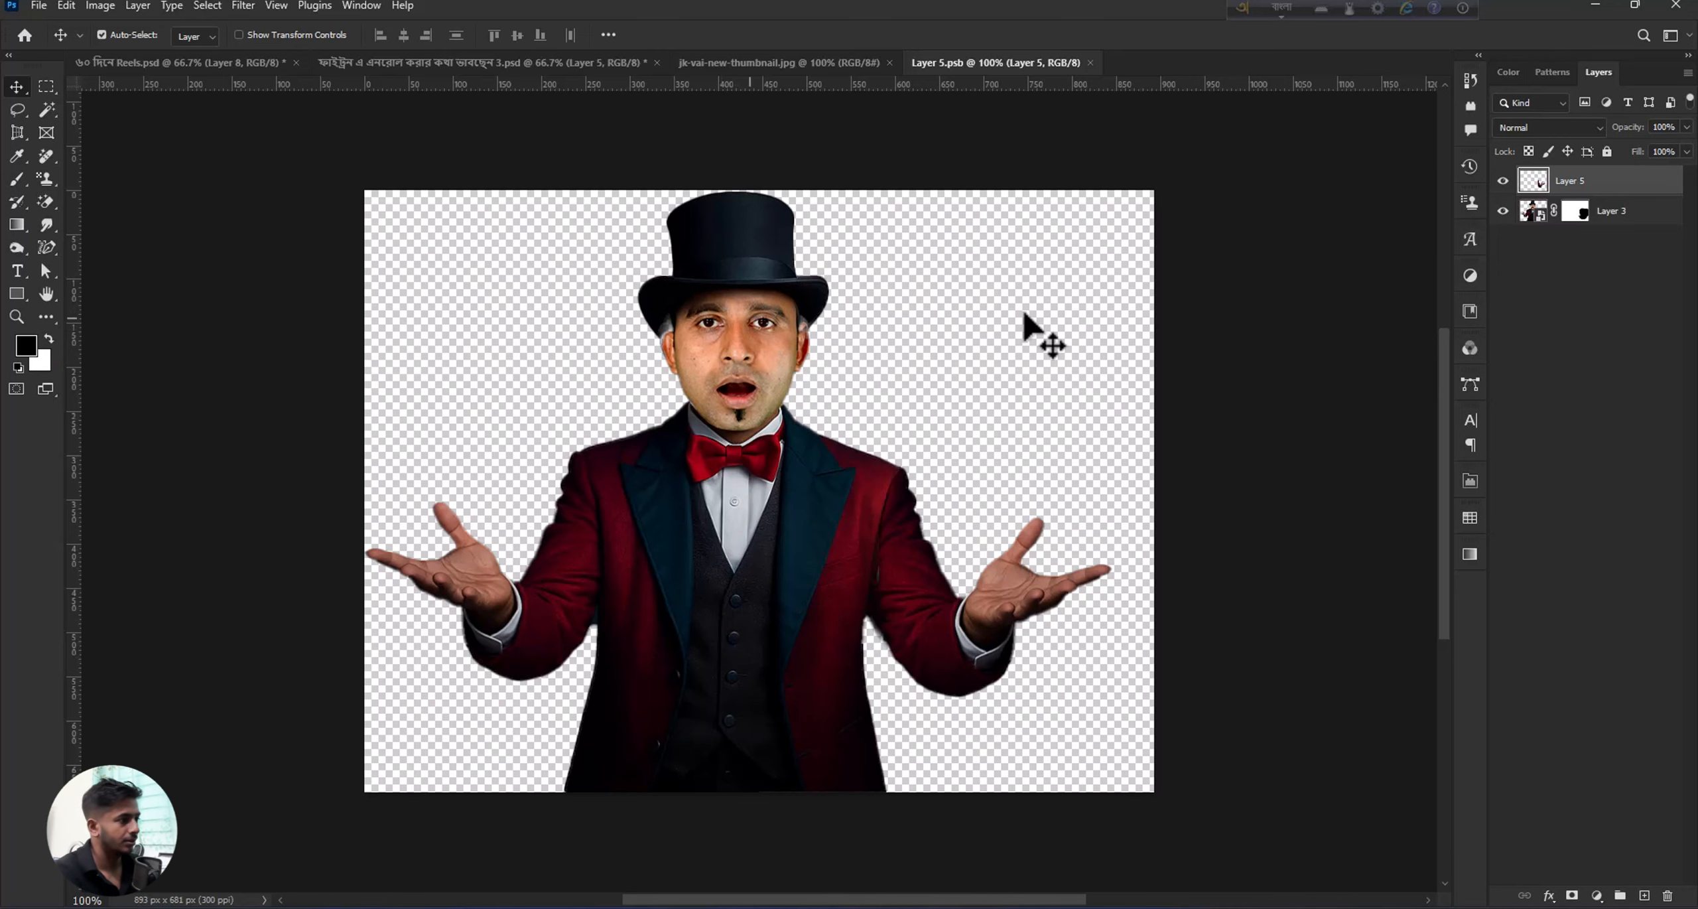
pyautogui.doubleClick(1544, 214)
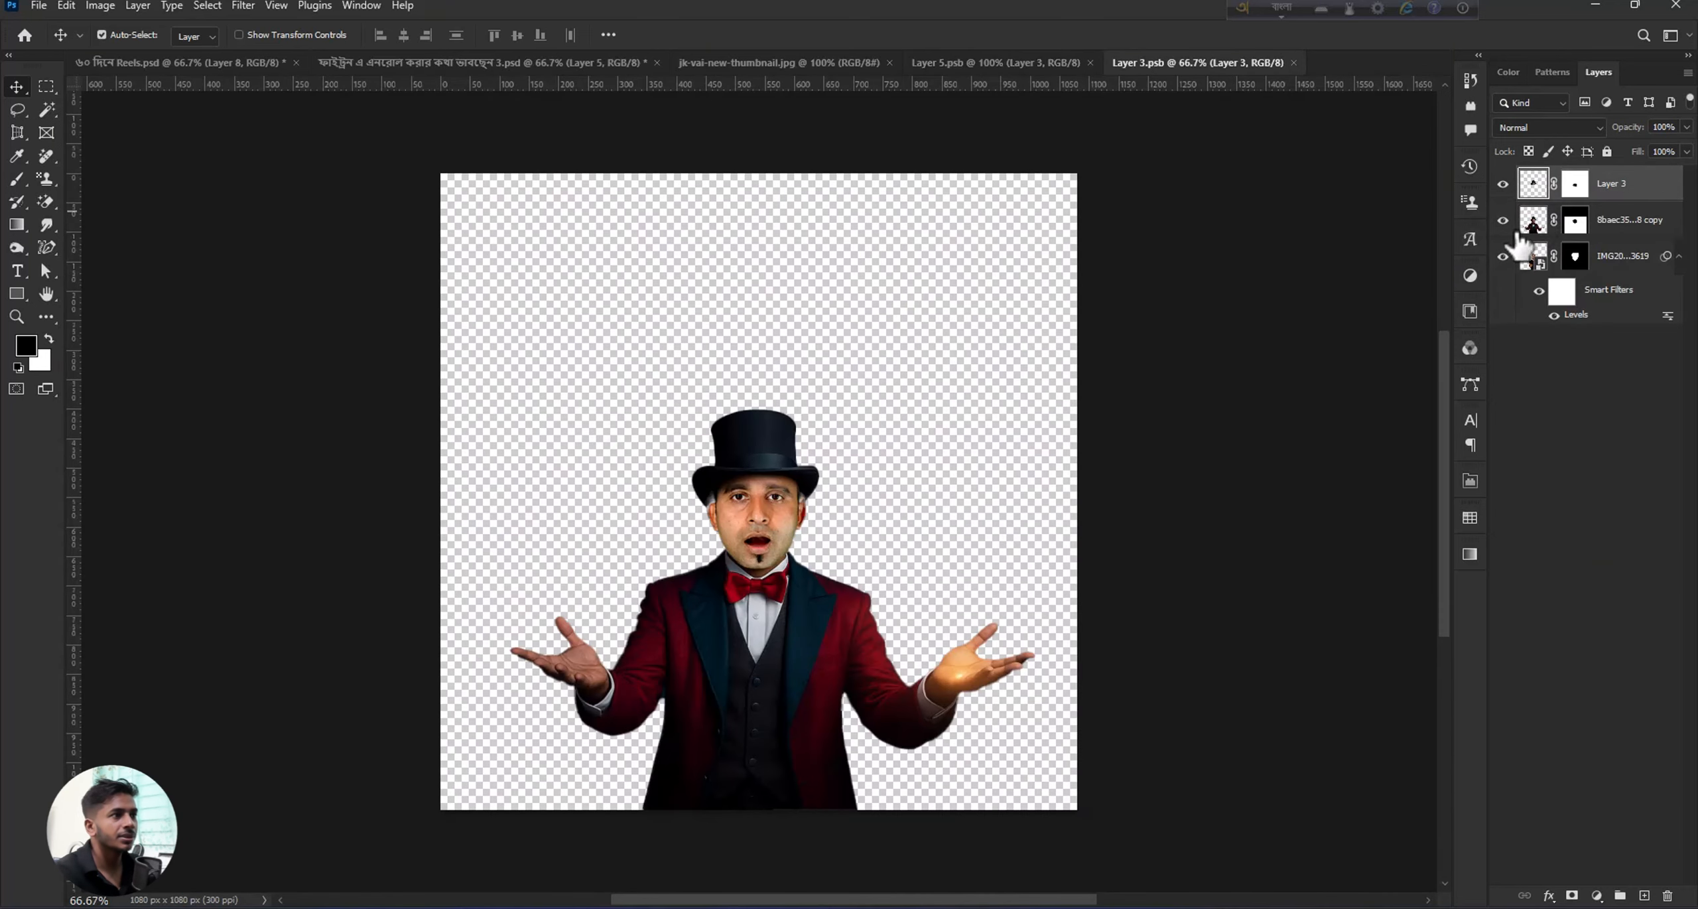
pyautogui.click(1503, 185)
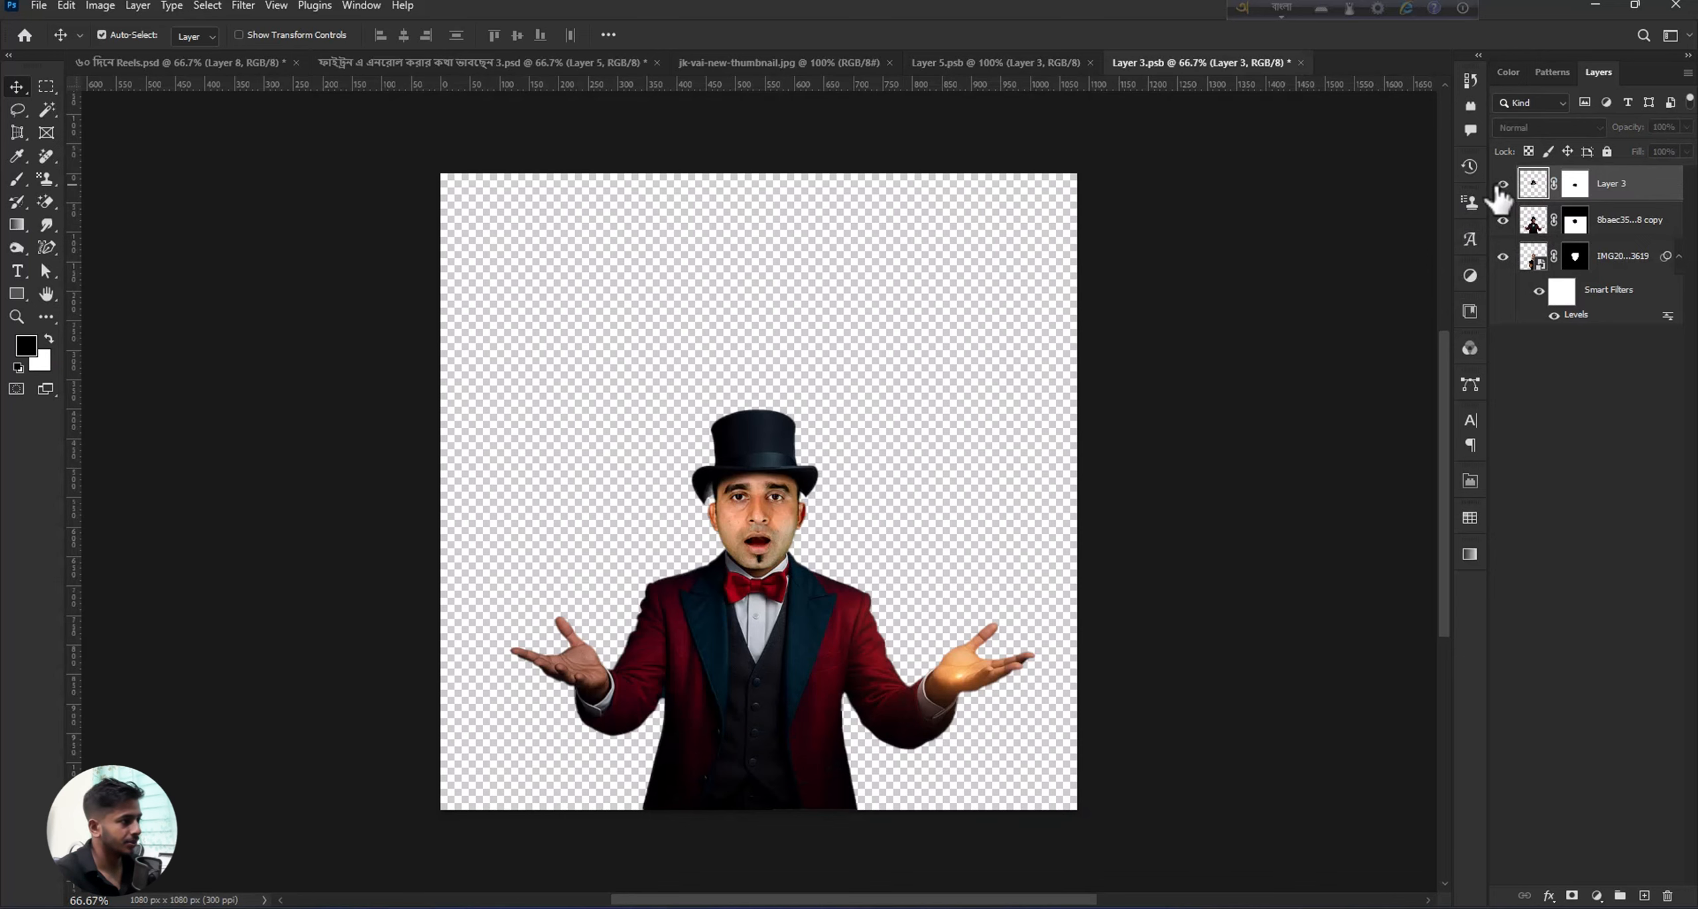
pyautogui.click(1501, 186)
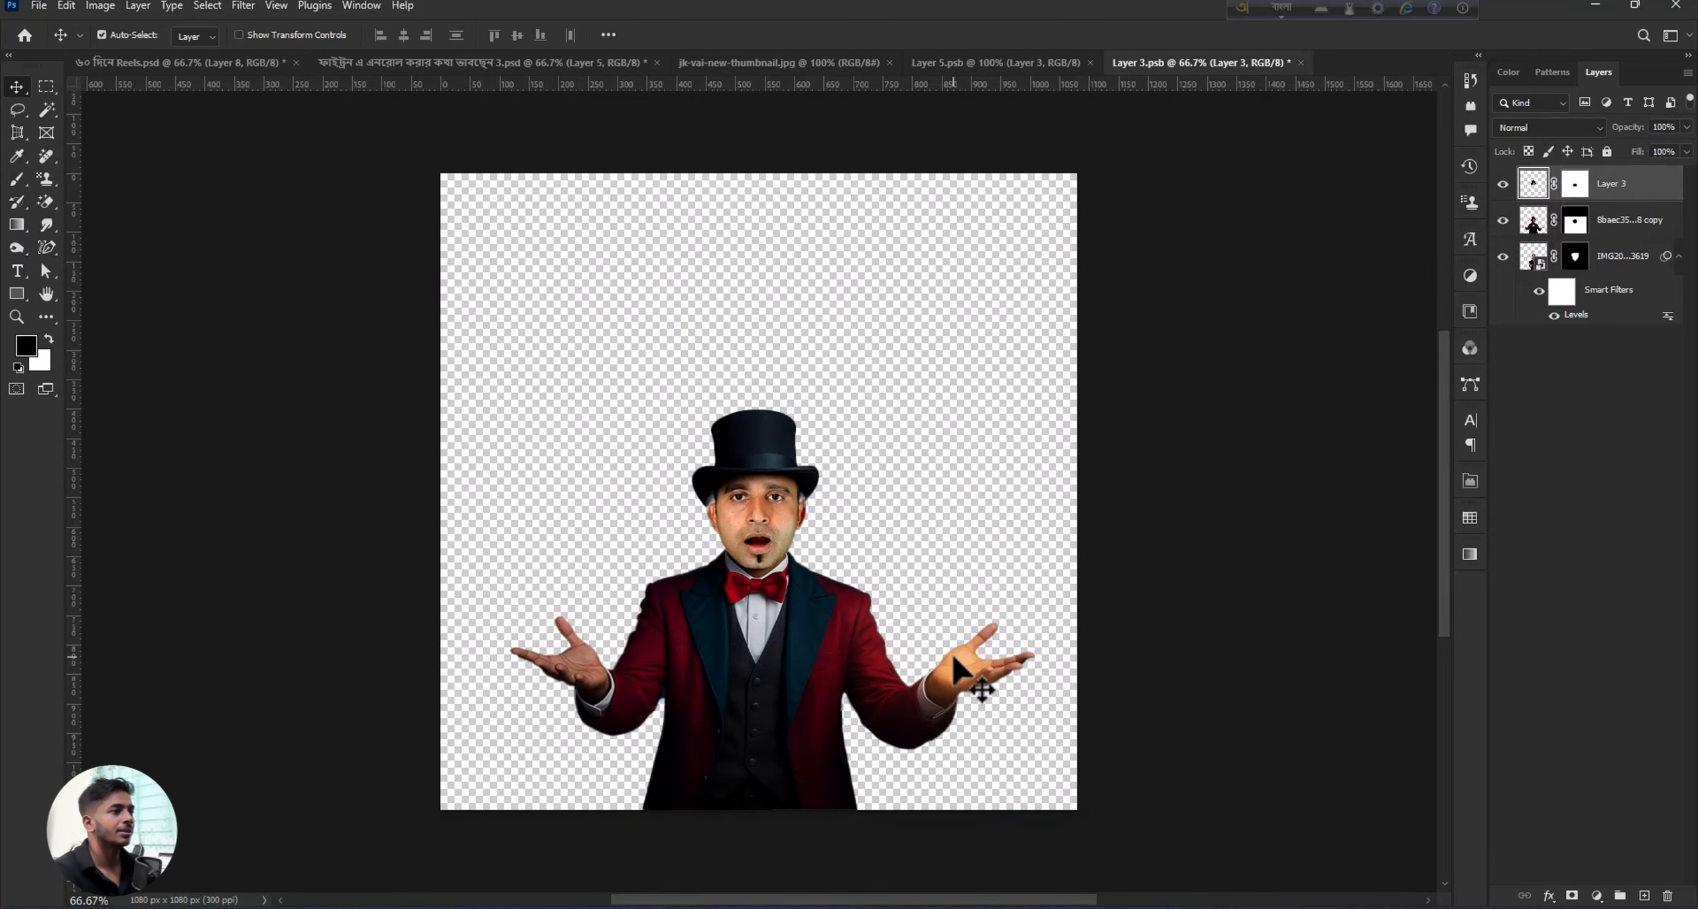
# Toggle the suit body layer and the masked face photo layer off and on to inspect each part of the composite.
pyautogui.click(1503, 221)
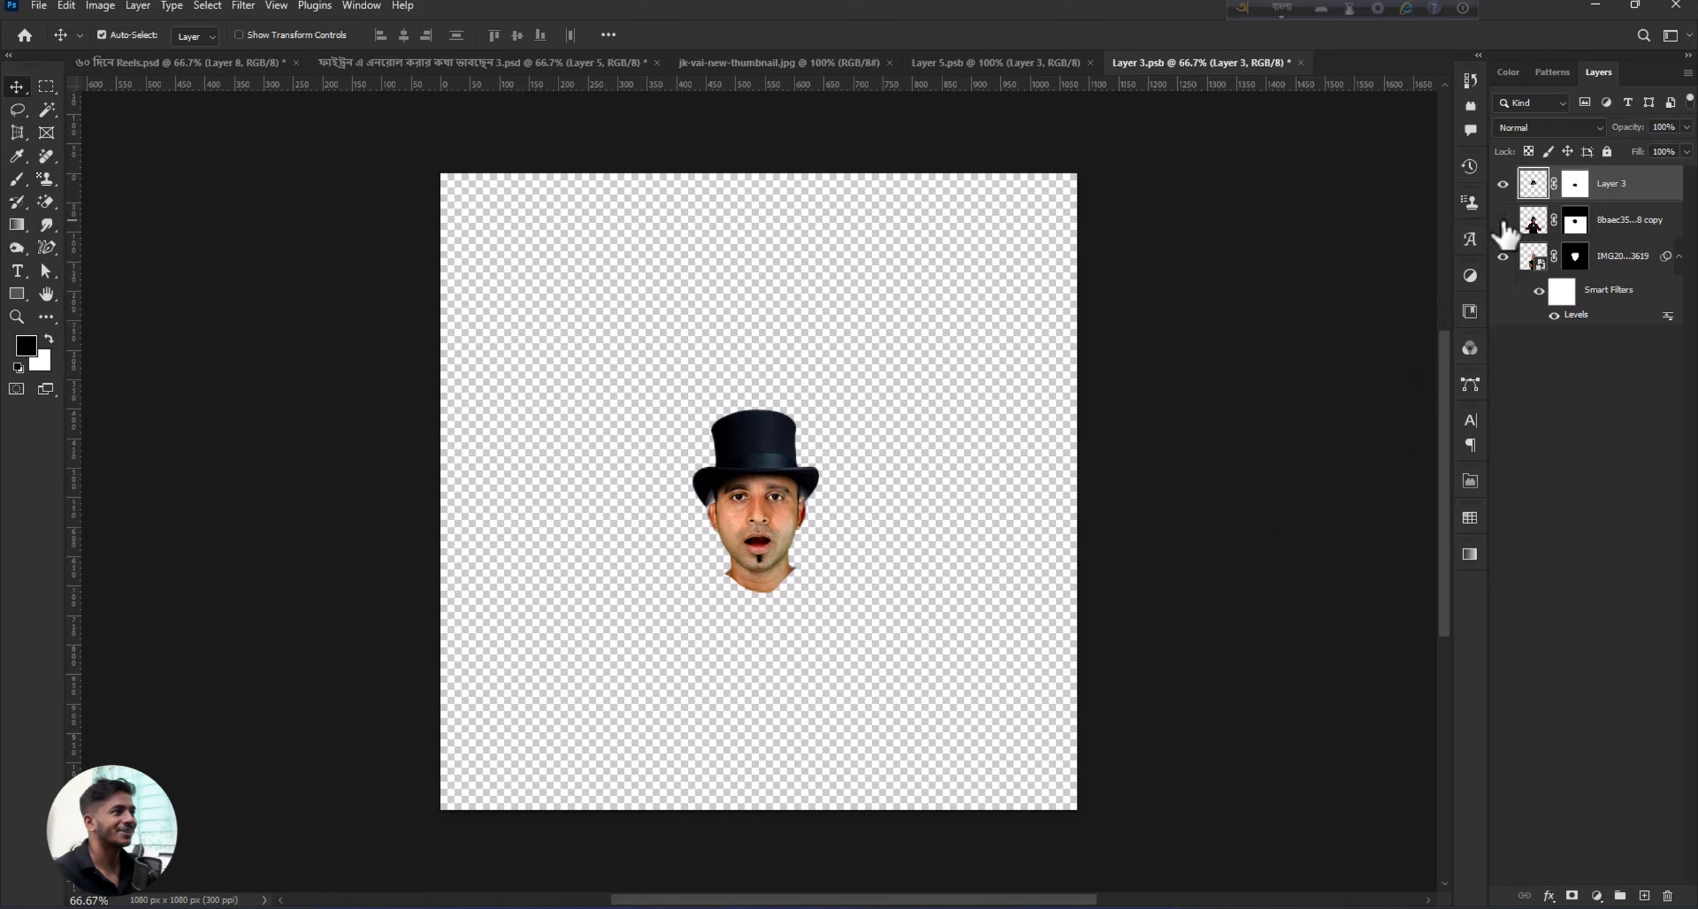
pyautogui.click(1503, 221)
pyautogui.click(1503, 221)
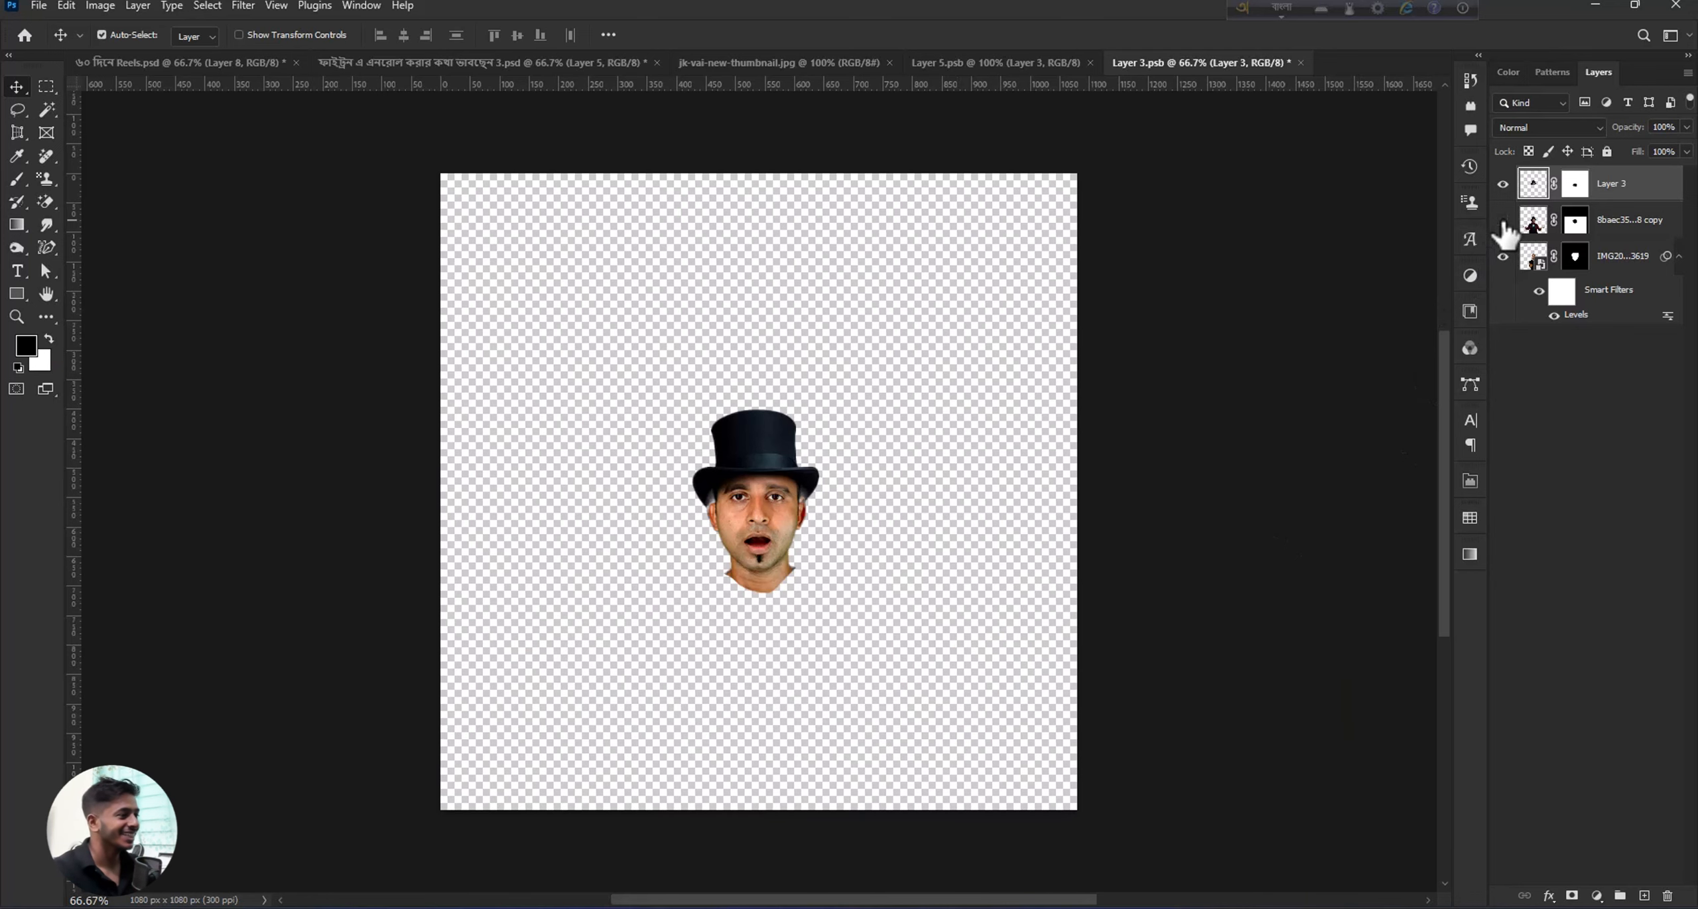
pyautogui.click(1503, 221)
pyautogui.click(1502, 257)
pyautogui.click(1502, 257)
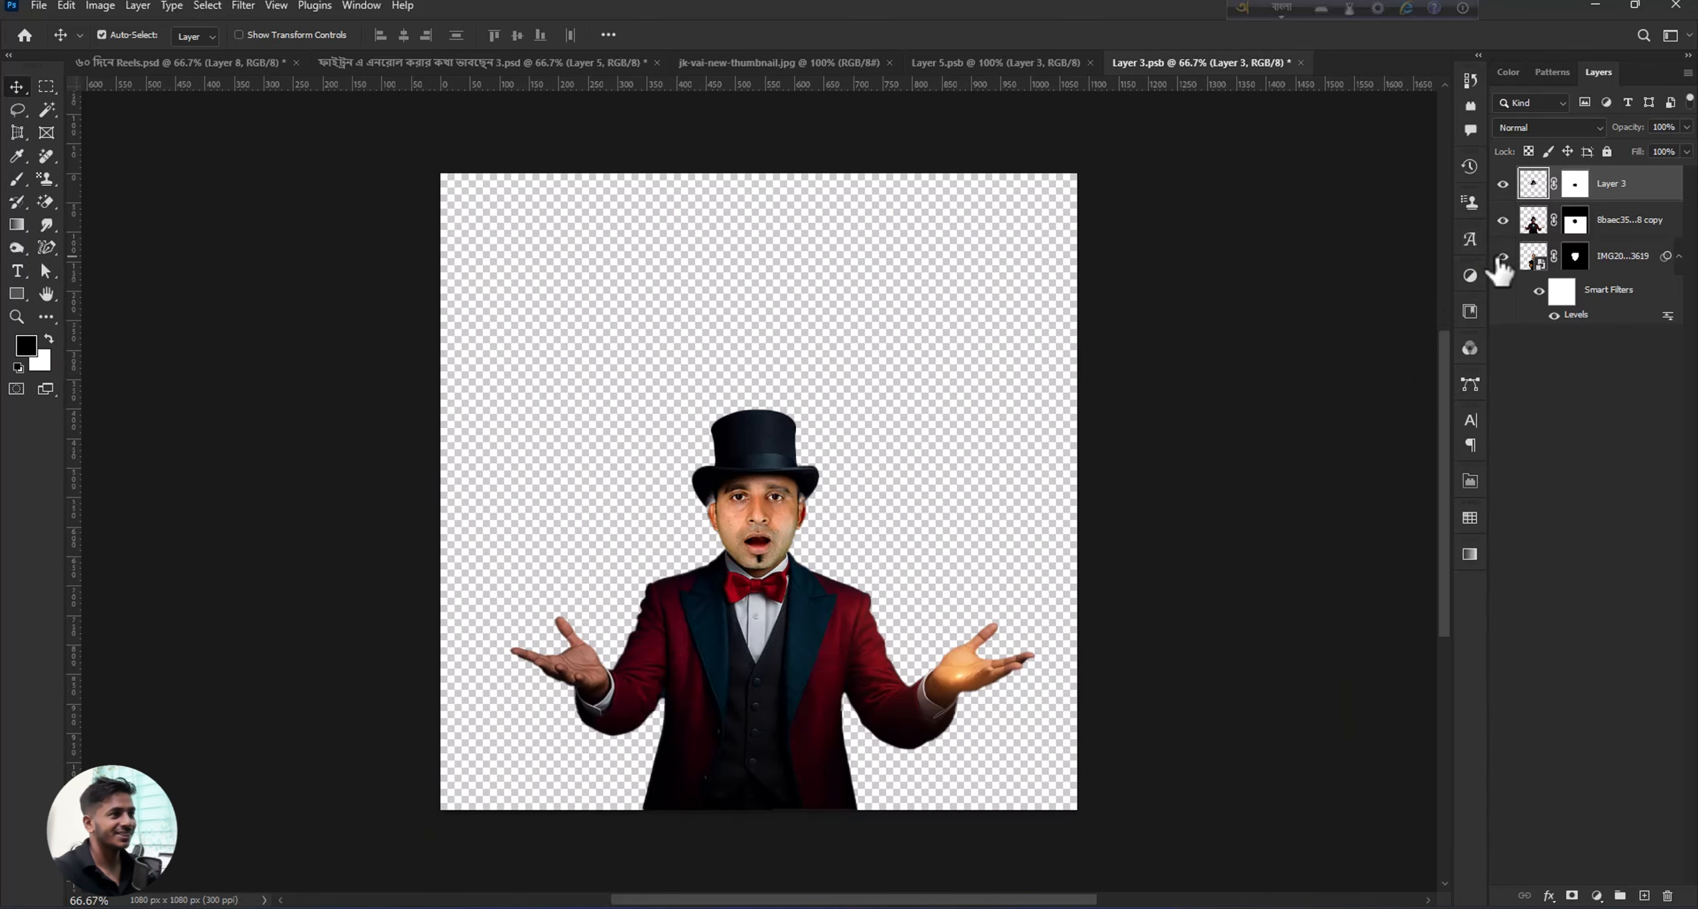
pyautogui.click(1502, 257)
pyautogui.click(1502, 256)
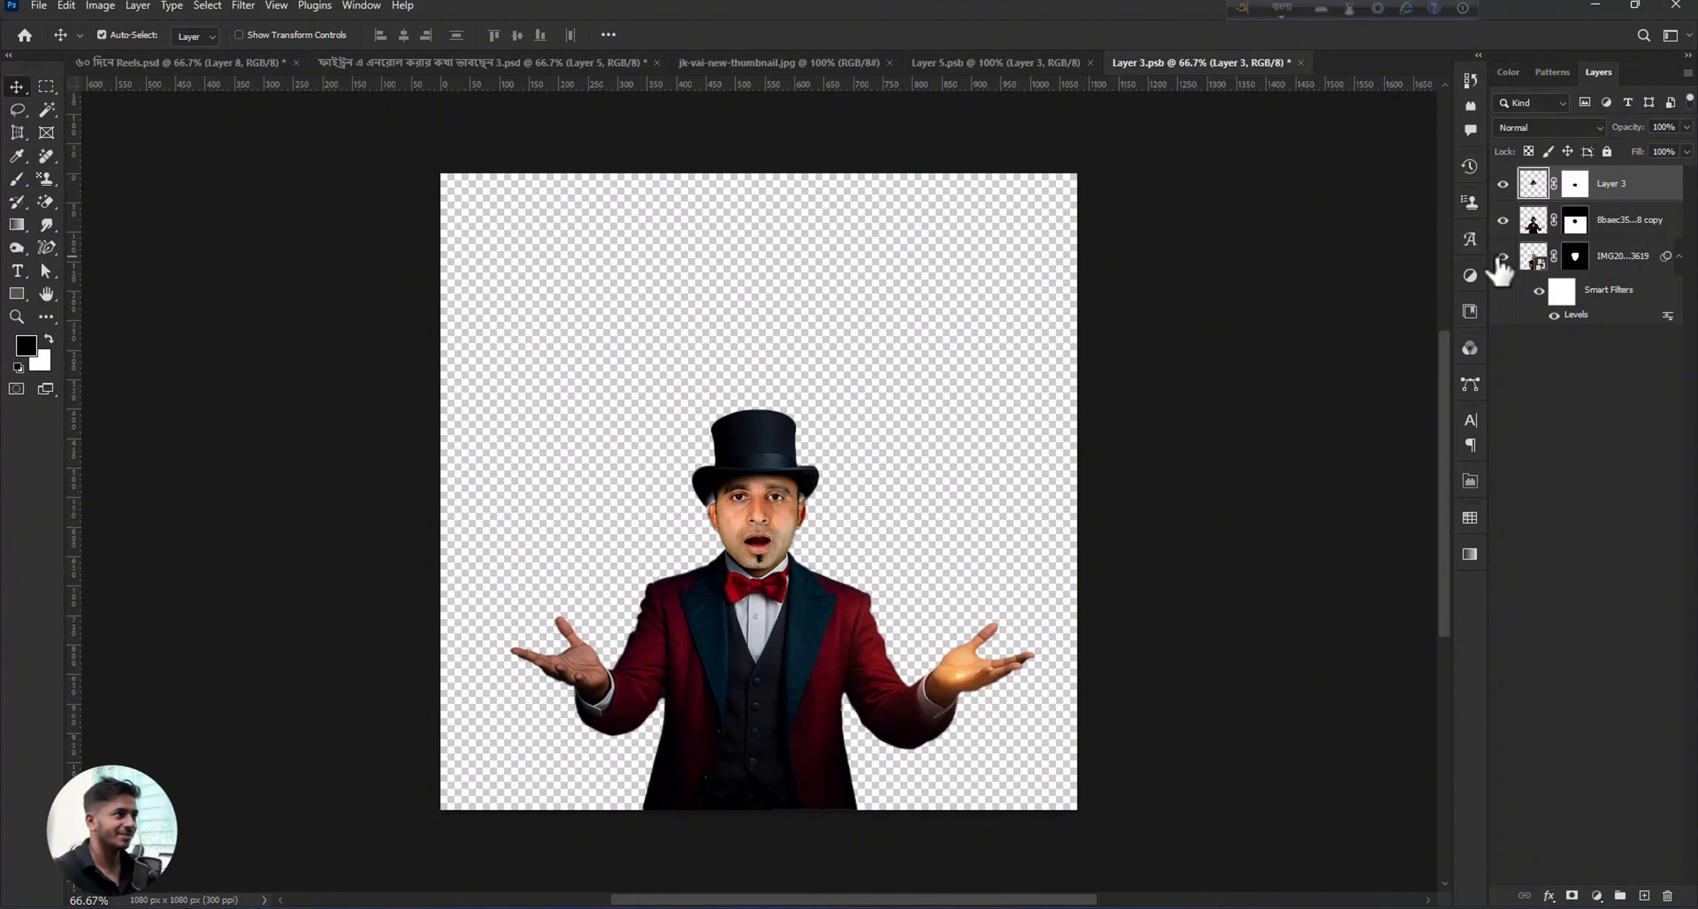
pyautogui.doubleClick(1537, 264)
pyautogui.moveTo(736, 277)
pyautogui.mouseDown()
pyautogui.moveTo(748, 306)
pyautogui.moveTo(749, 288)
pyautogui.mouseUp()
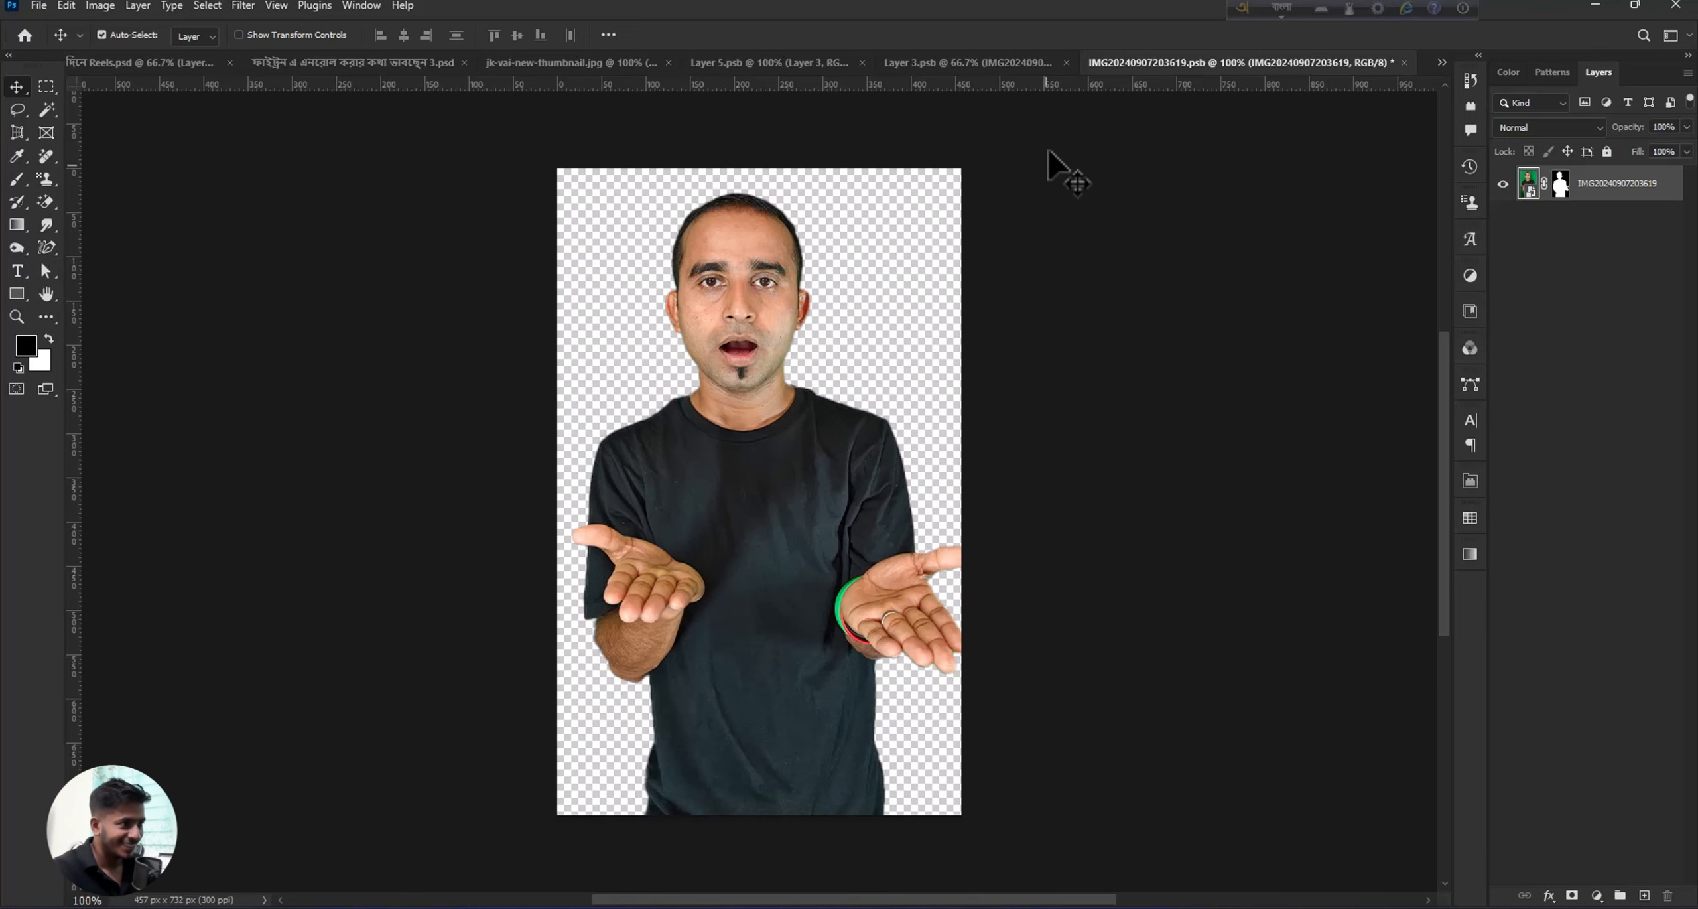
pyautogui.click(992, 61)
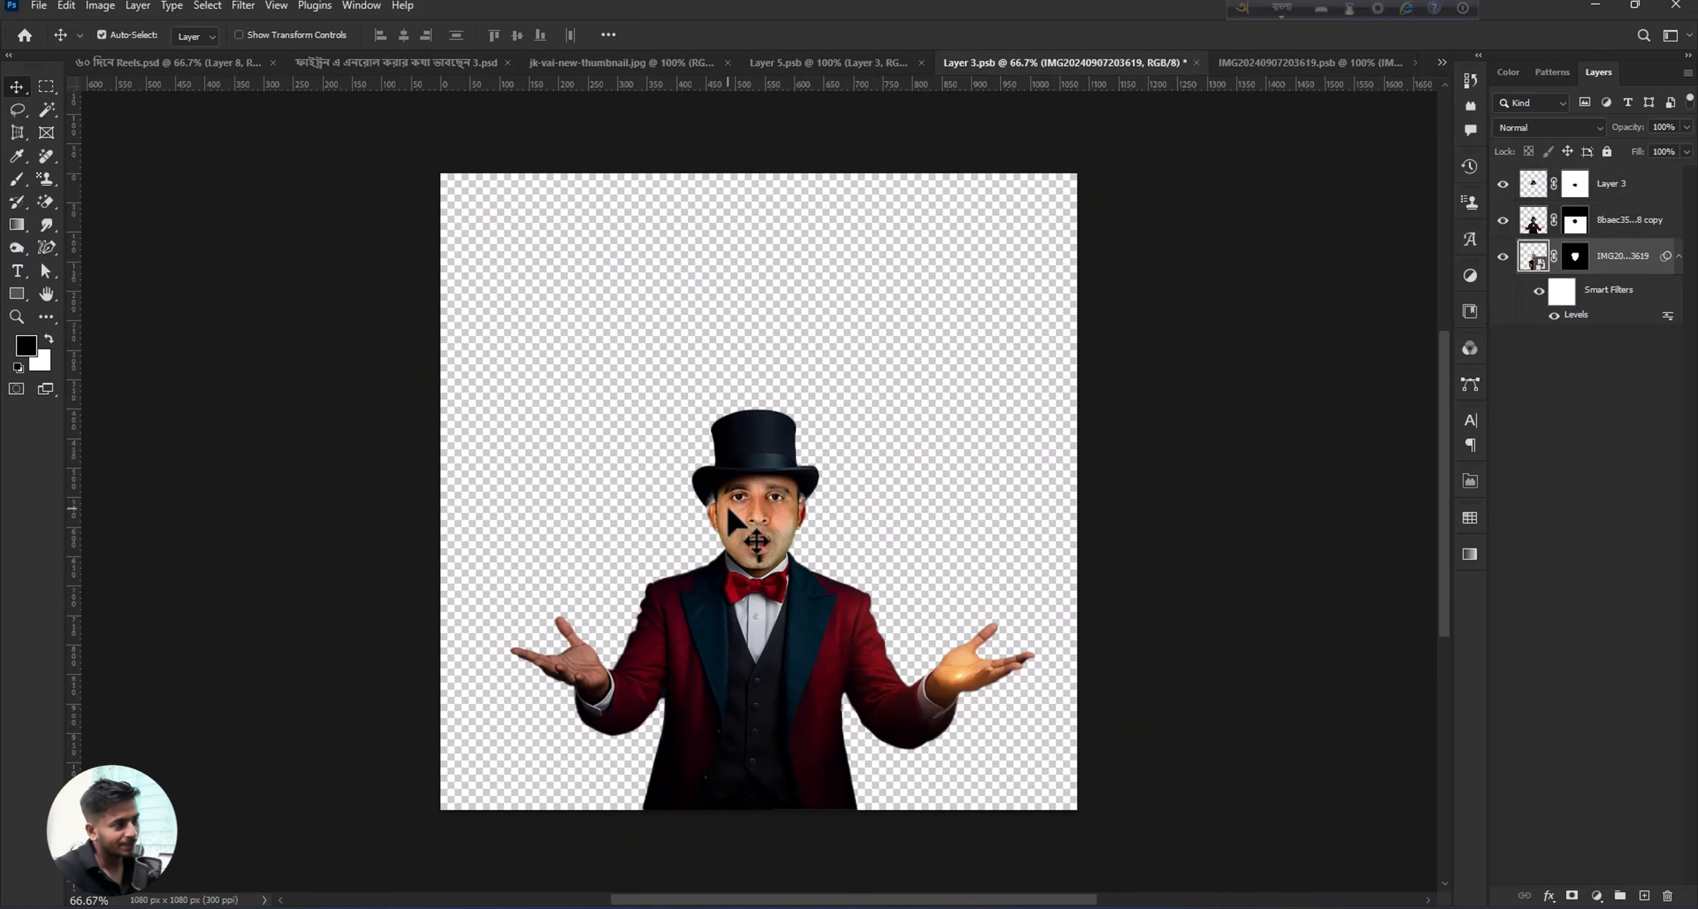
pyautogui.click(804, 61)
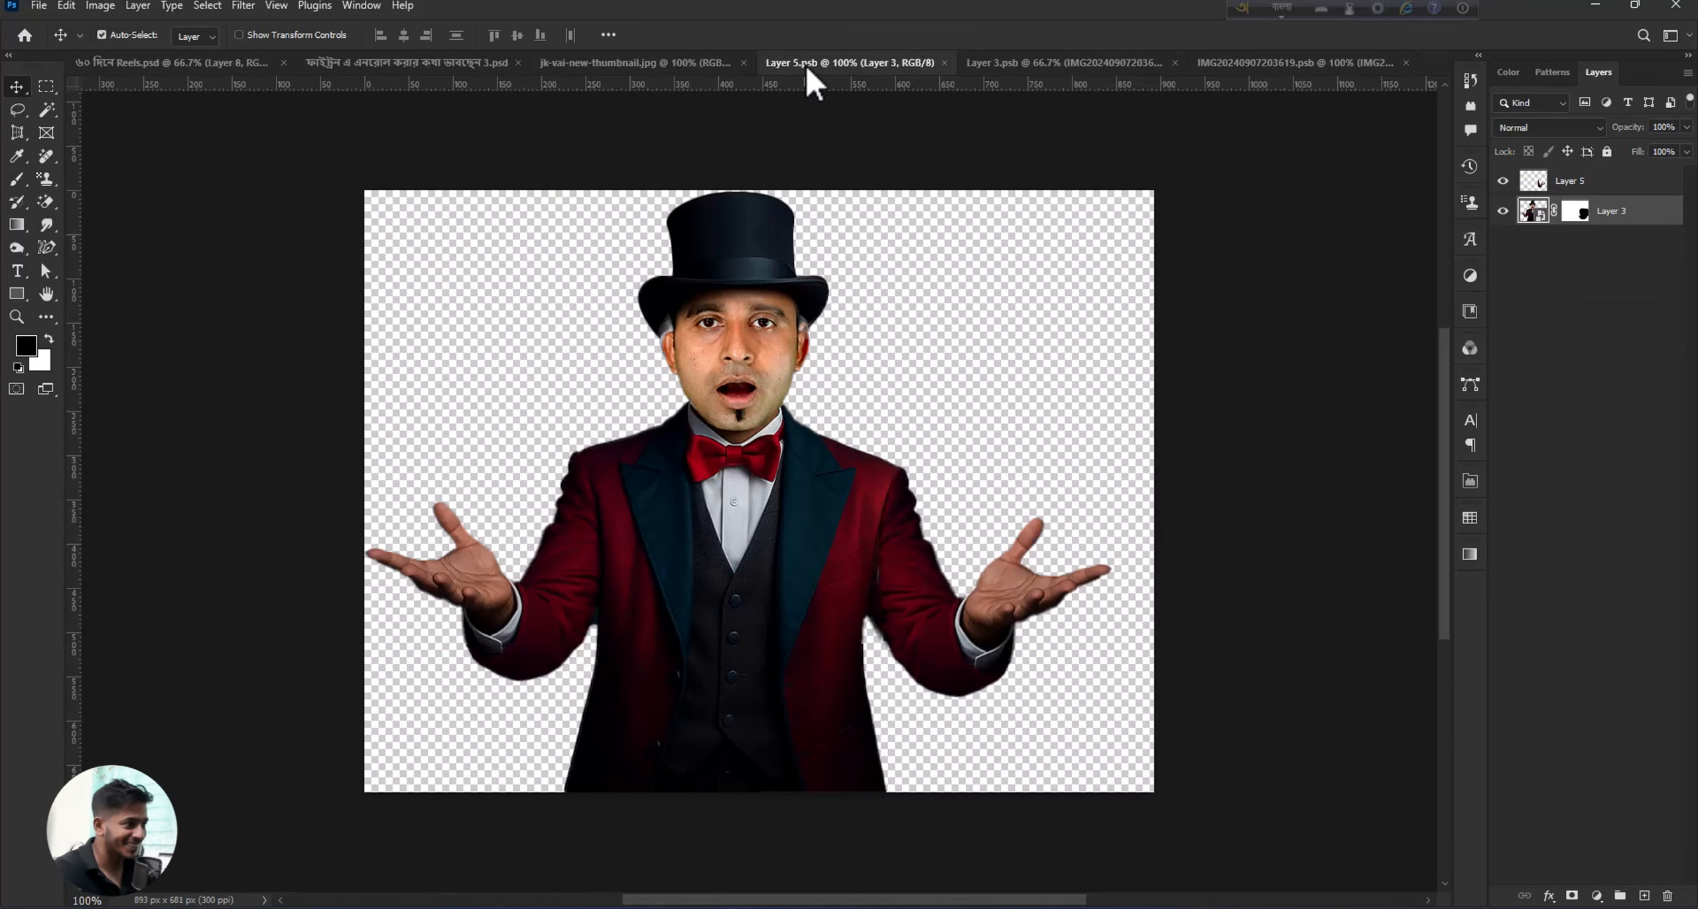
pyautogui.click(650, 66)
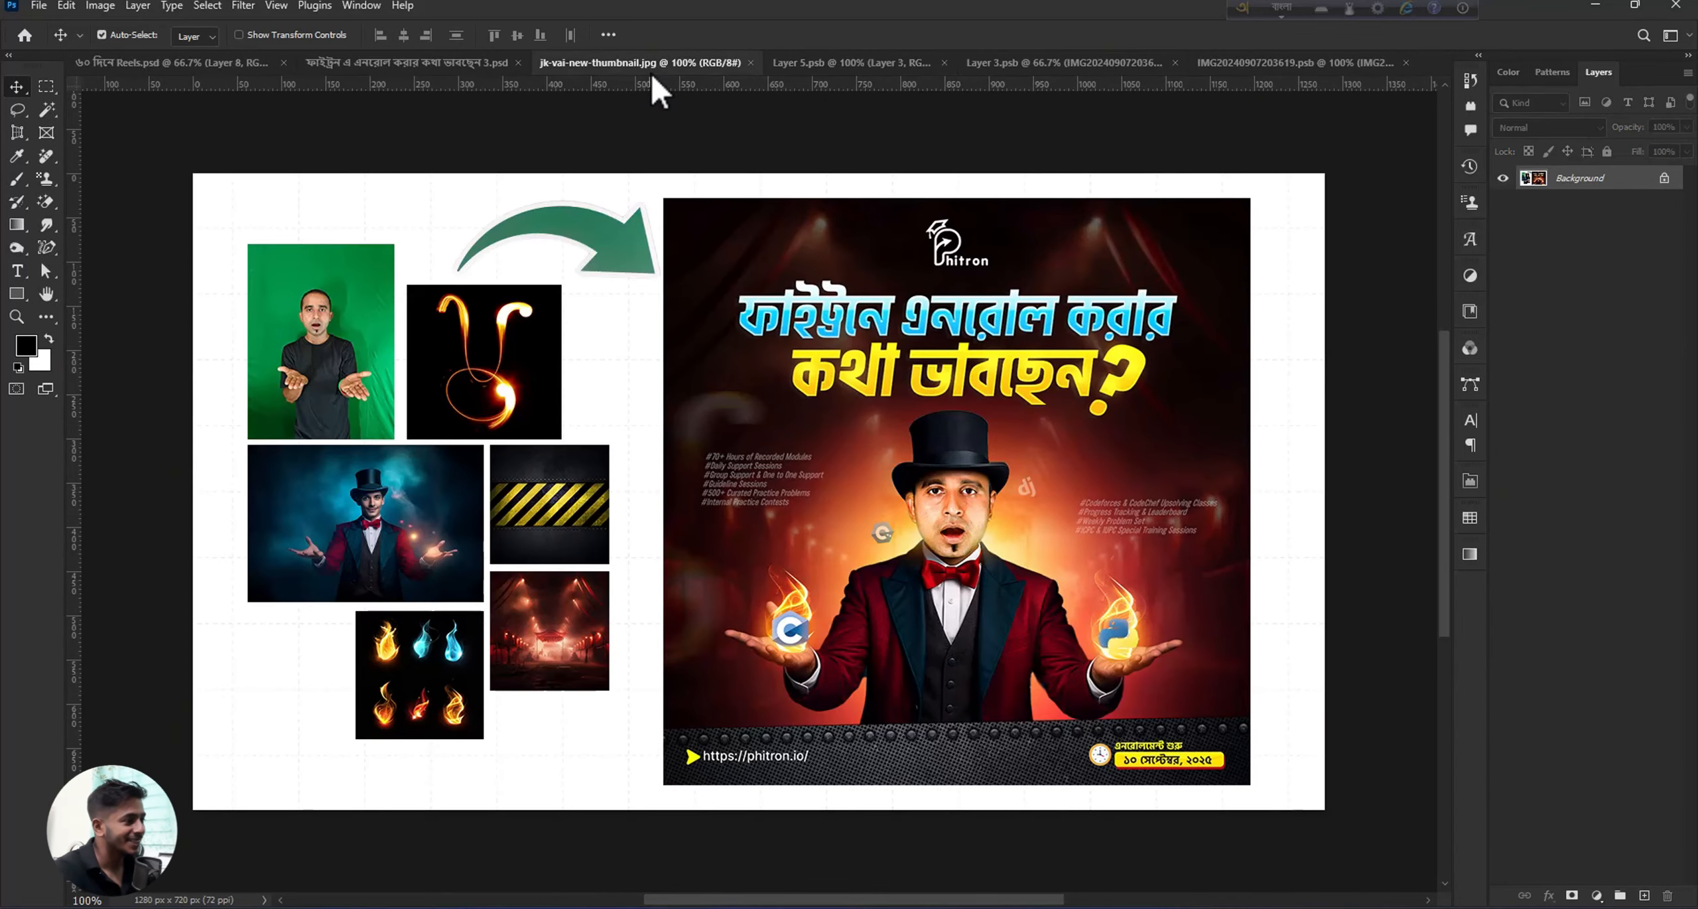
pyautogui.click(407, 61)
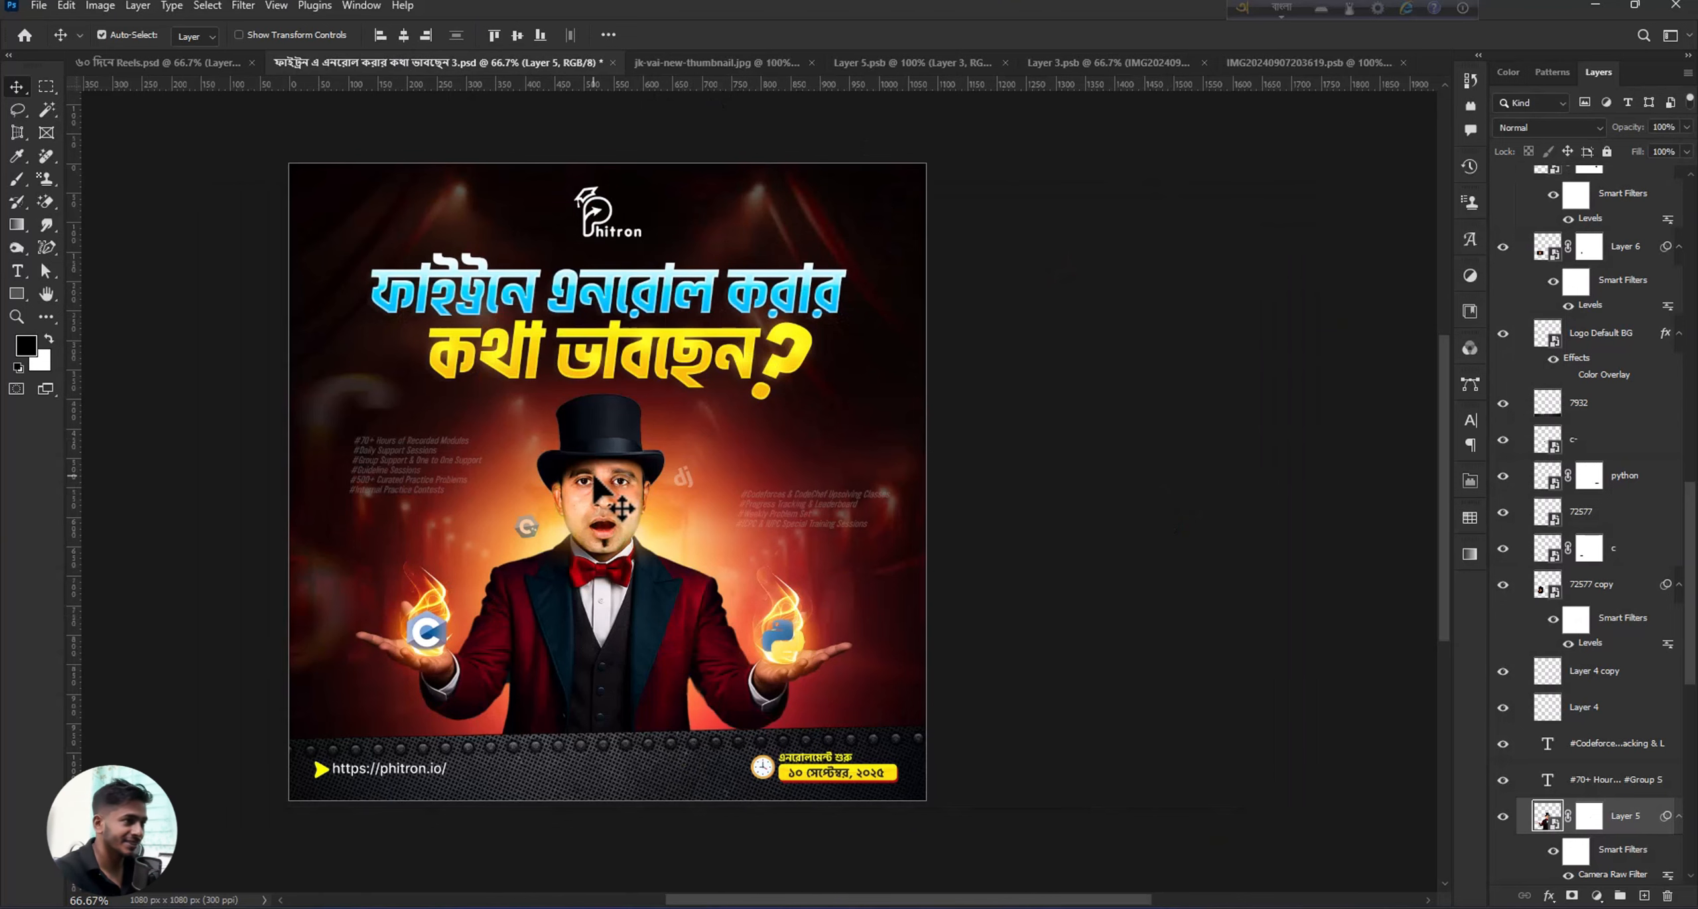
# Open the magician images 8baec359-876e-4ee2-9b6f-e028d0598f98.png and real-photo-people-different-age-costume-gender-studio-photo-realistic-photo.jpg from Downloads.
pyautogui.hotkey('ctrl', 'o')
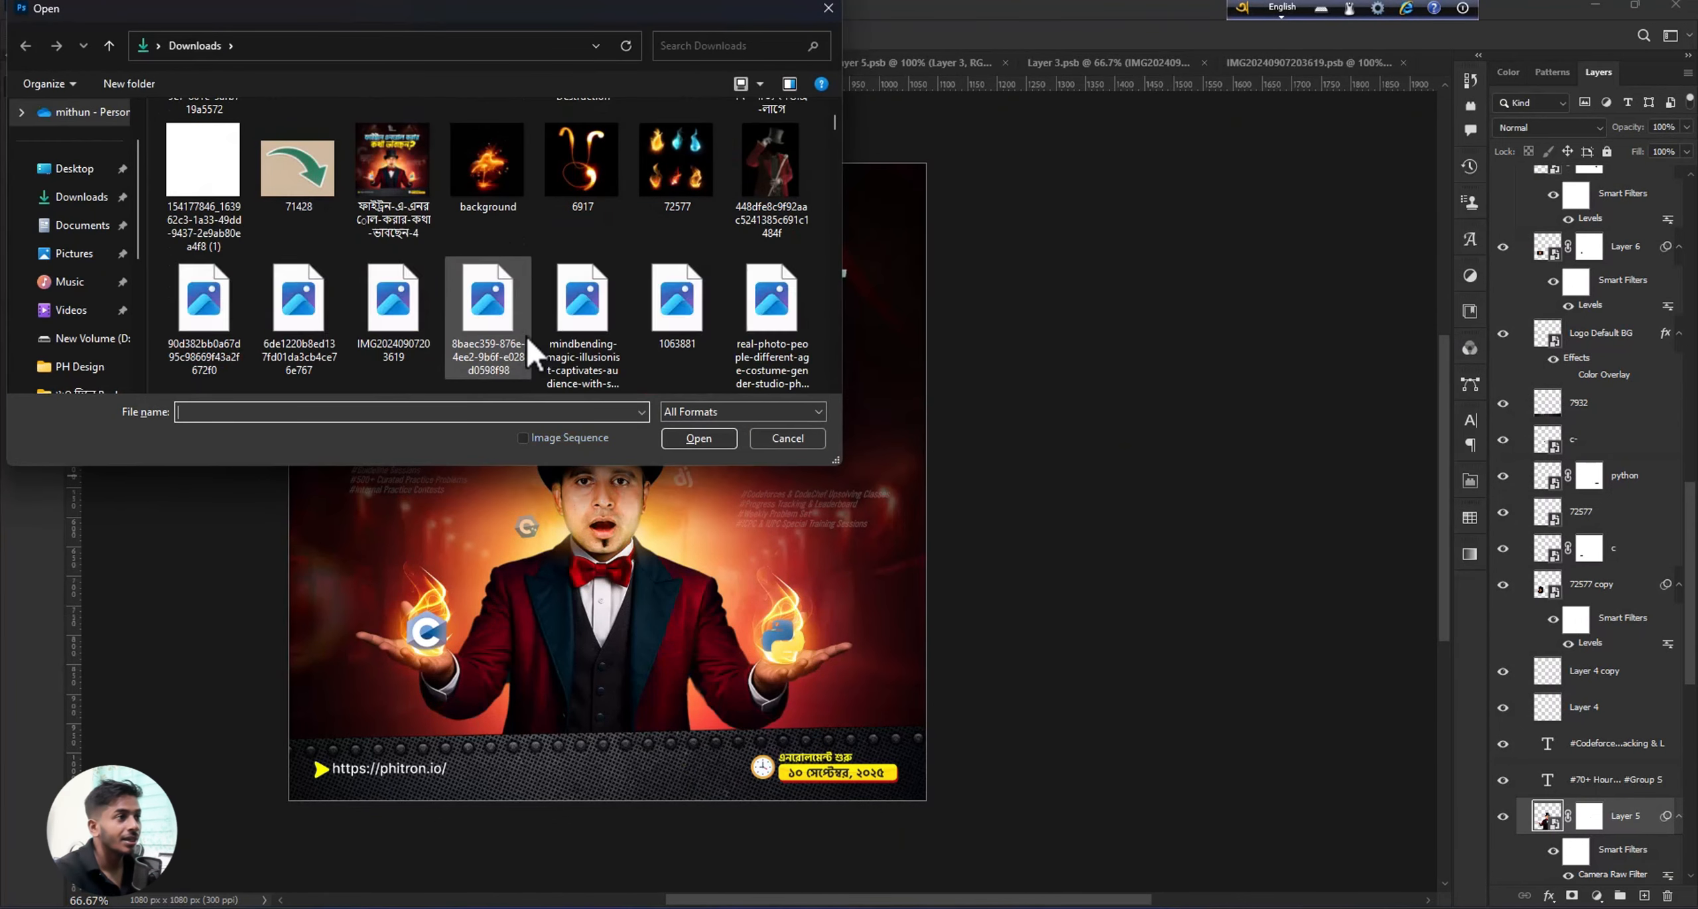
pyautogui.doubleClick(502, 292)
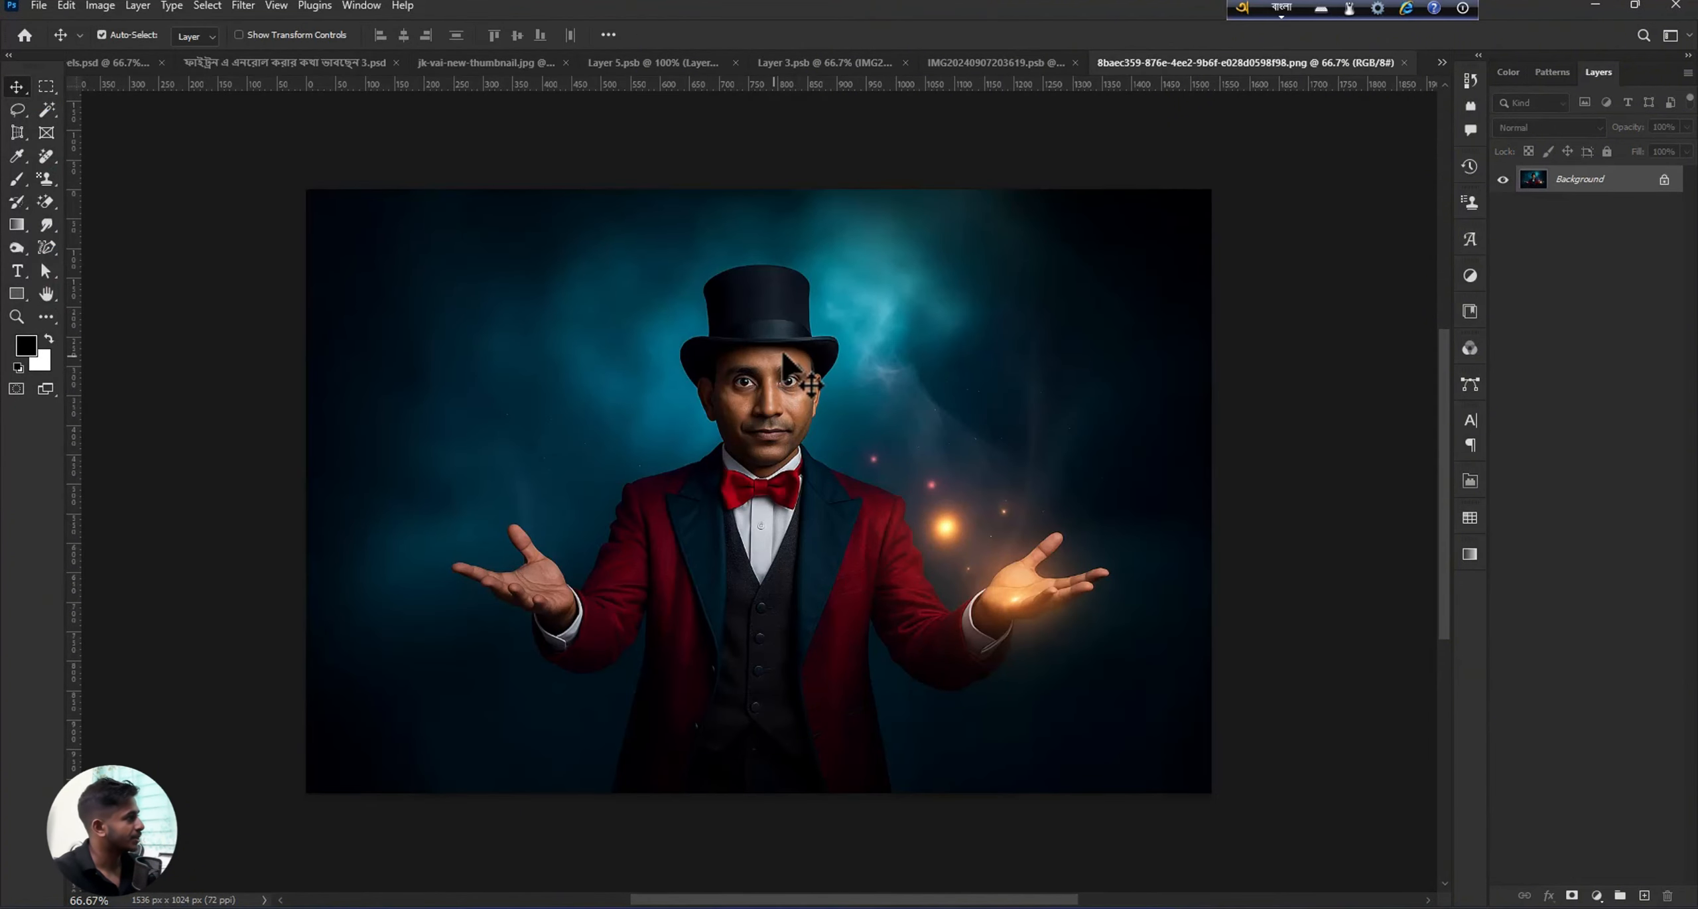
pyautogui.hotkey('ctrl', 'o')
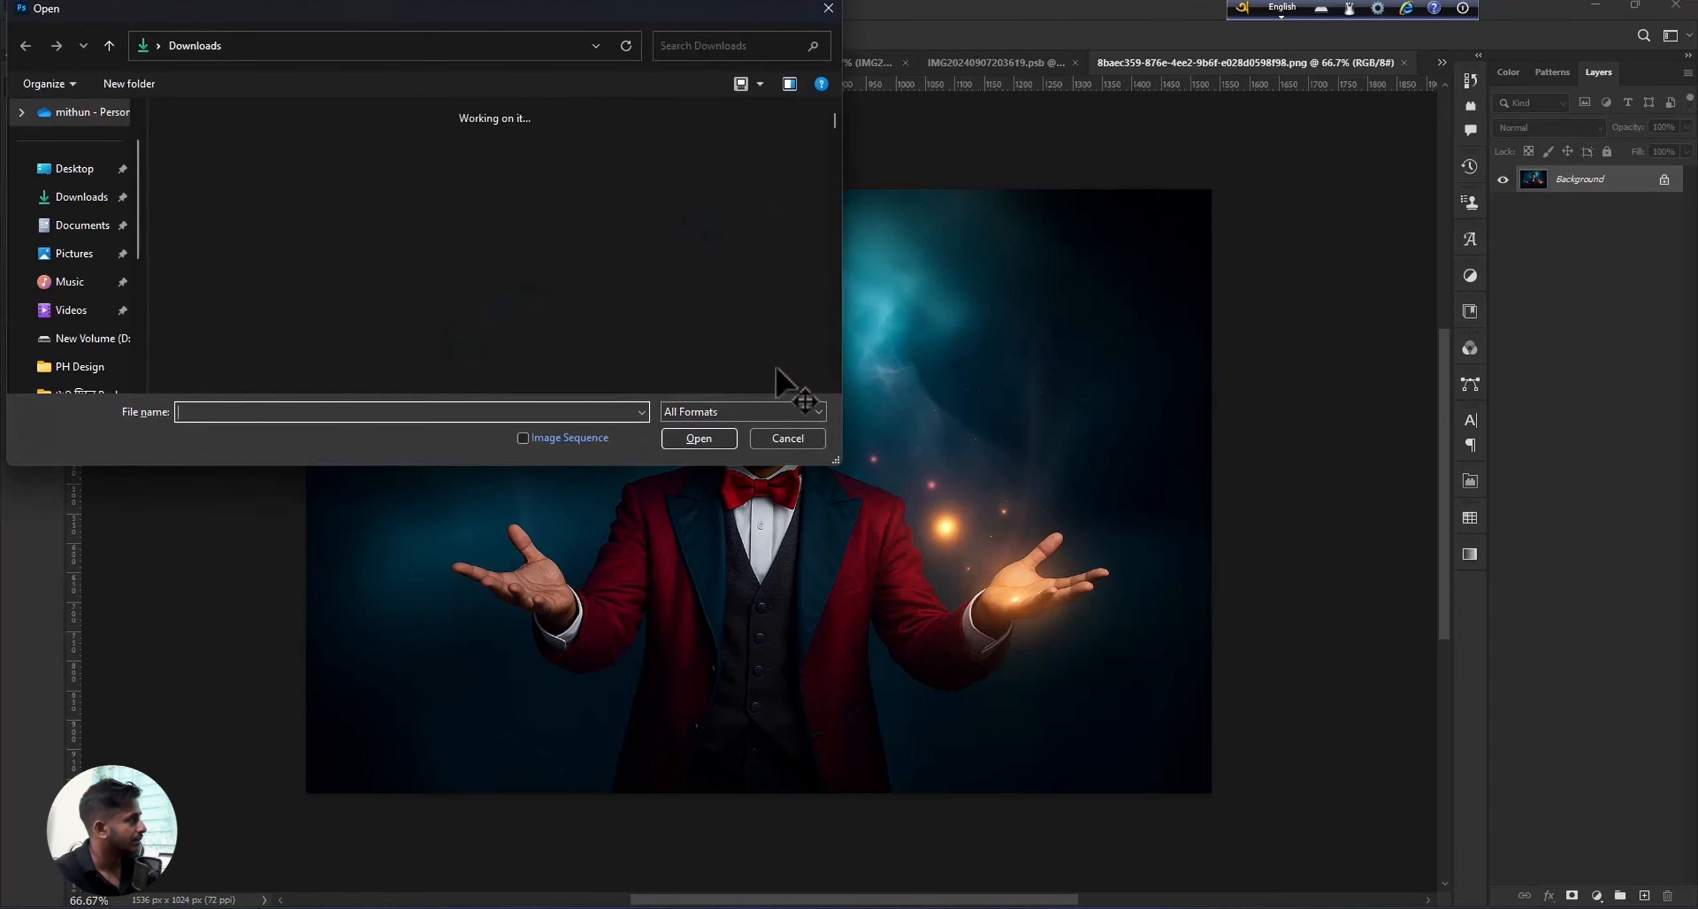
pyautogui.scroll(-4, 624, 285)
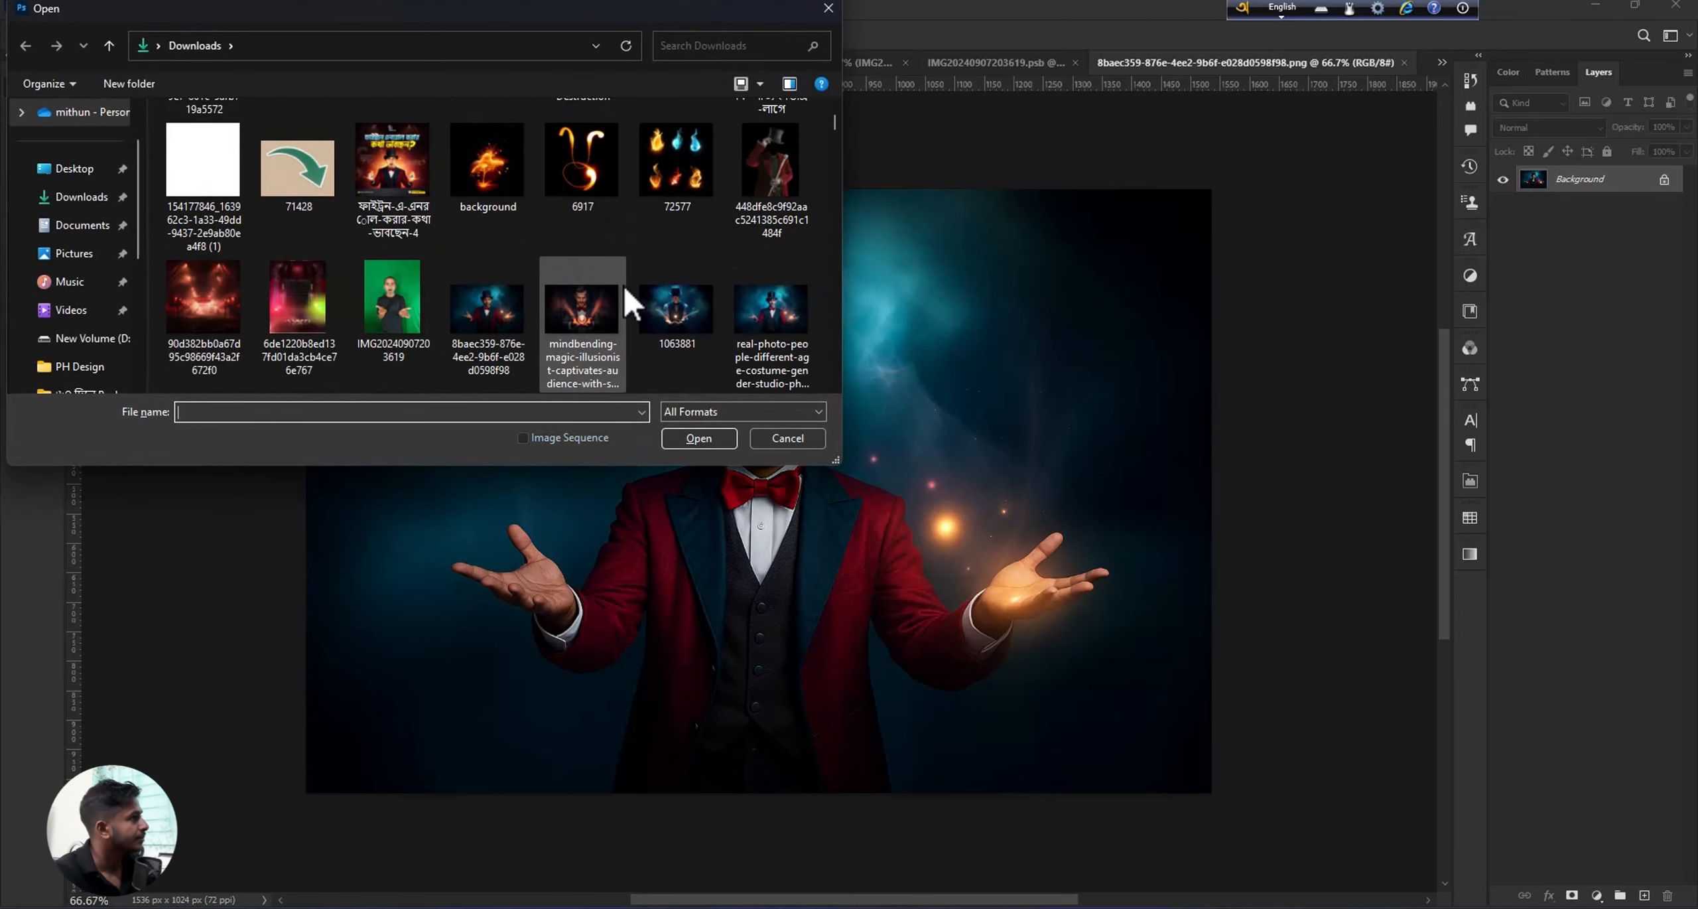
pyautogui.doubleClick(771, 309)
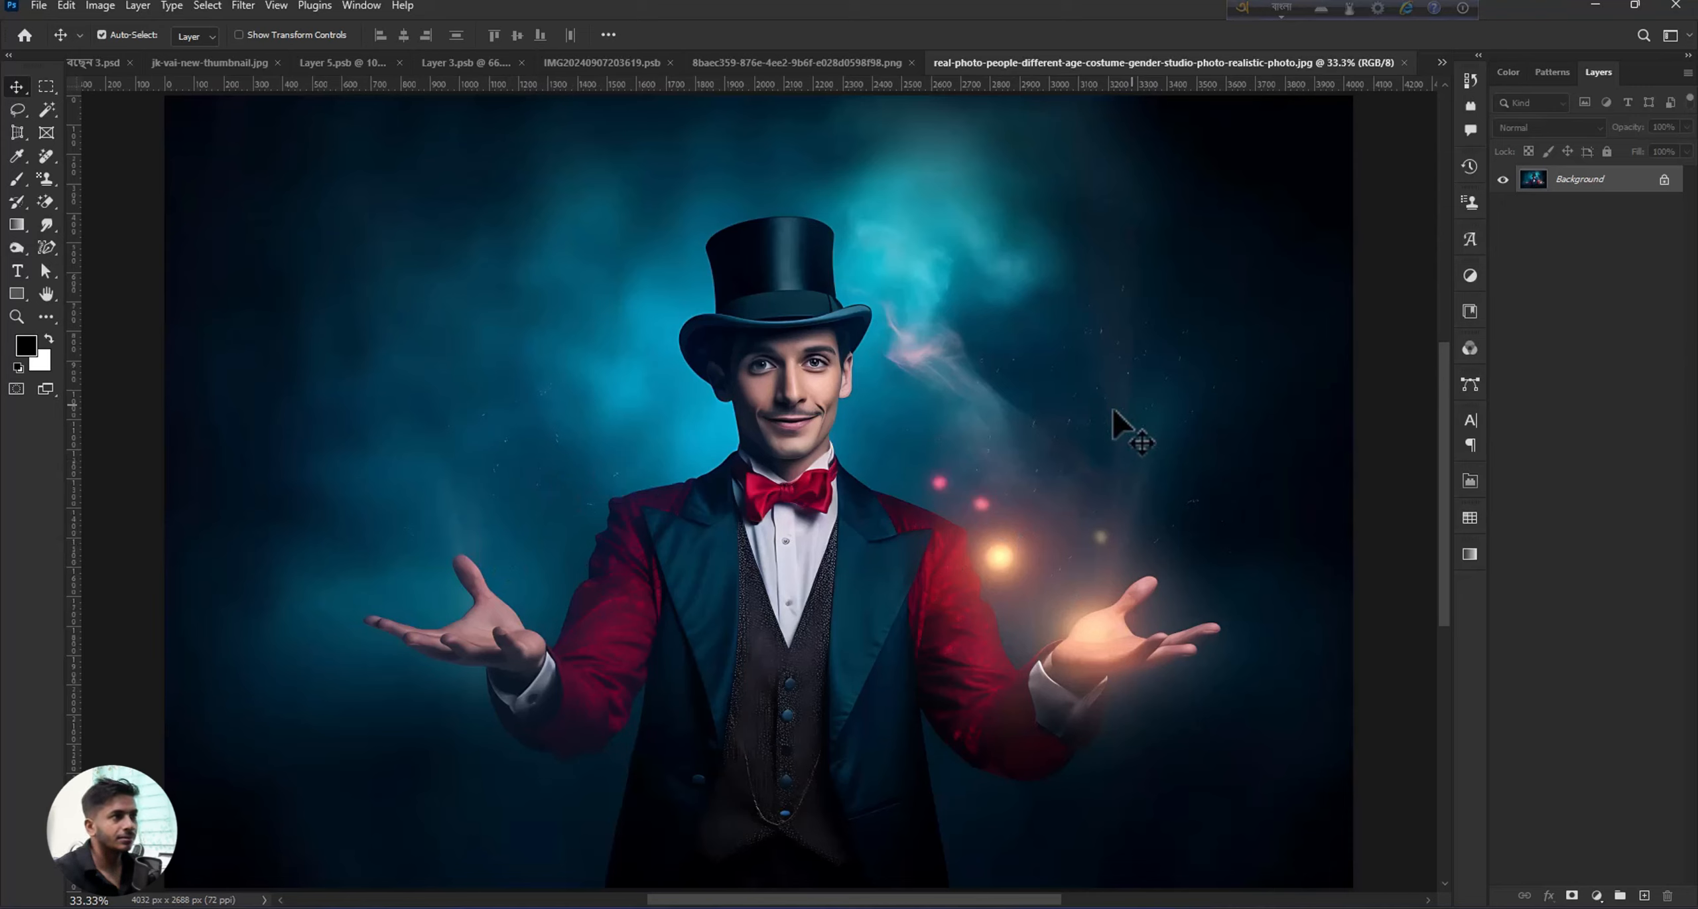
# Review the source-image collage again, return to the poster and toggle Layer 5 to compare it with and without the magician.
pyautogui.click(194, 64)
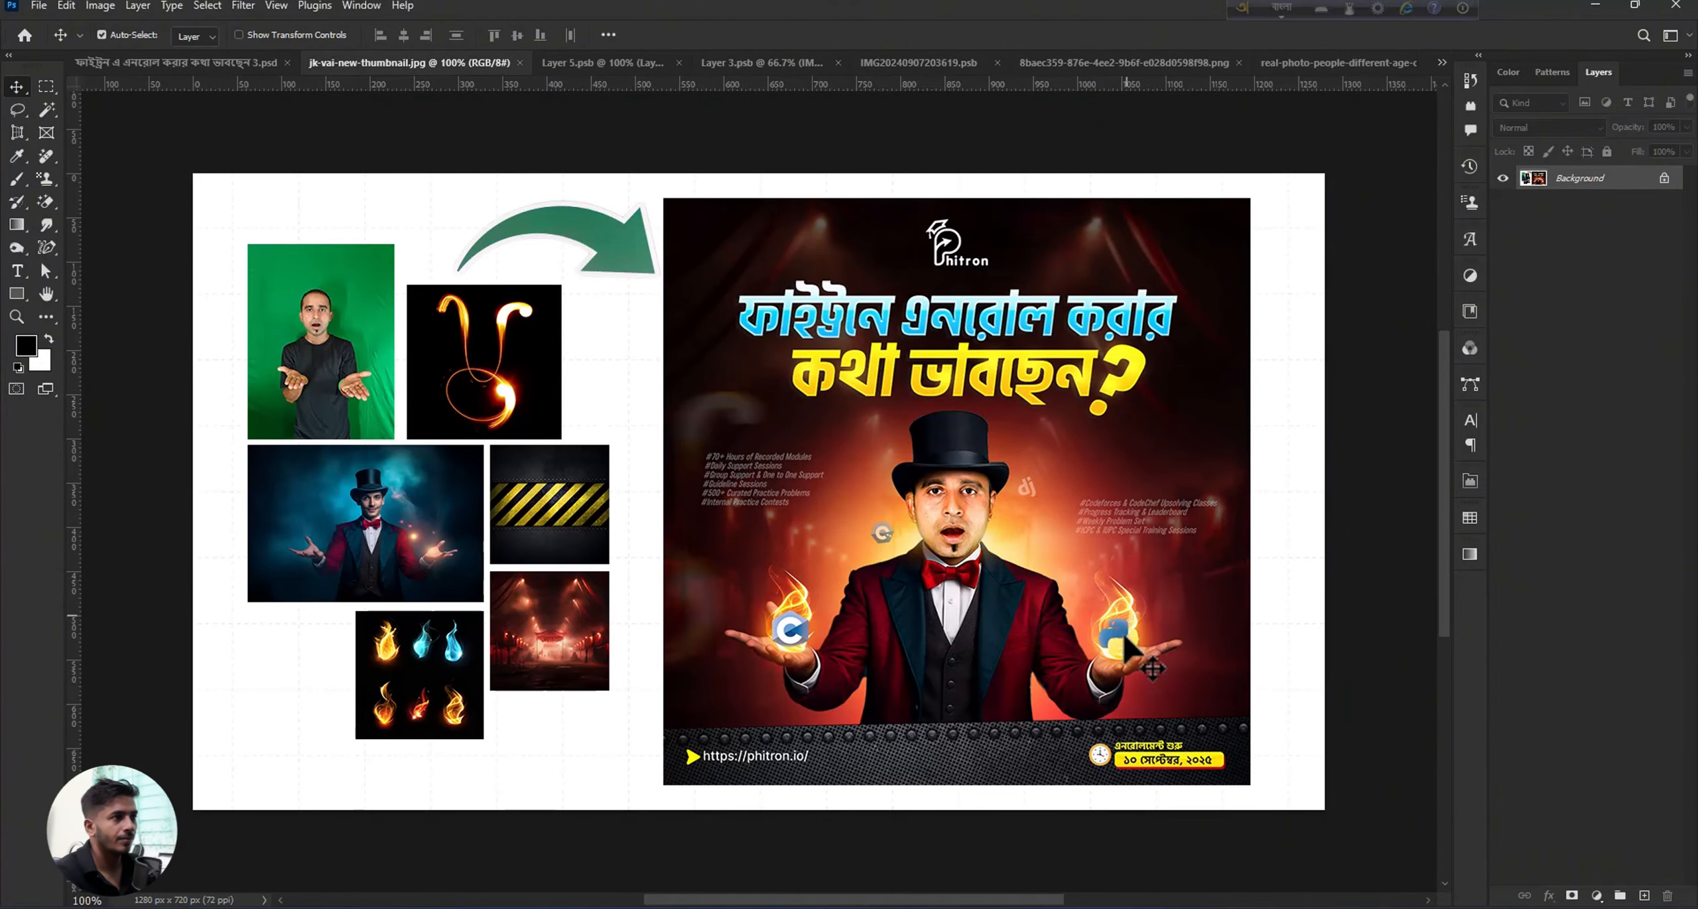
pyautogui.click(176, 62)
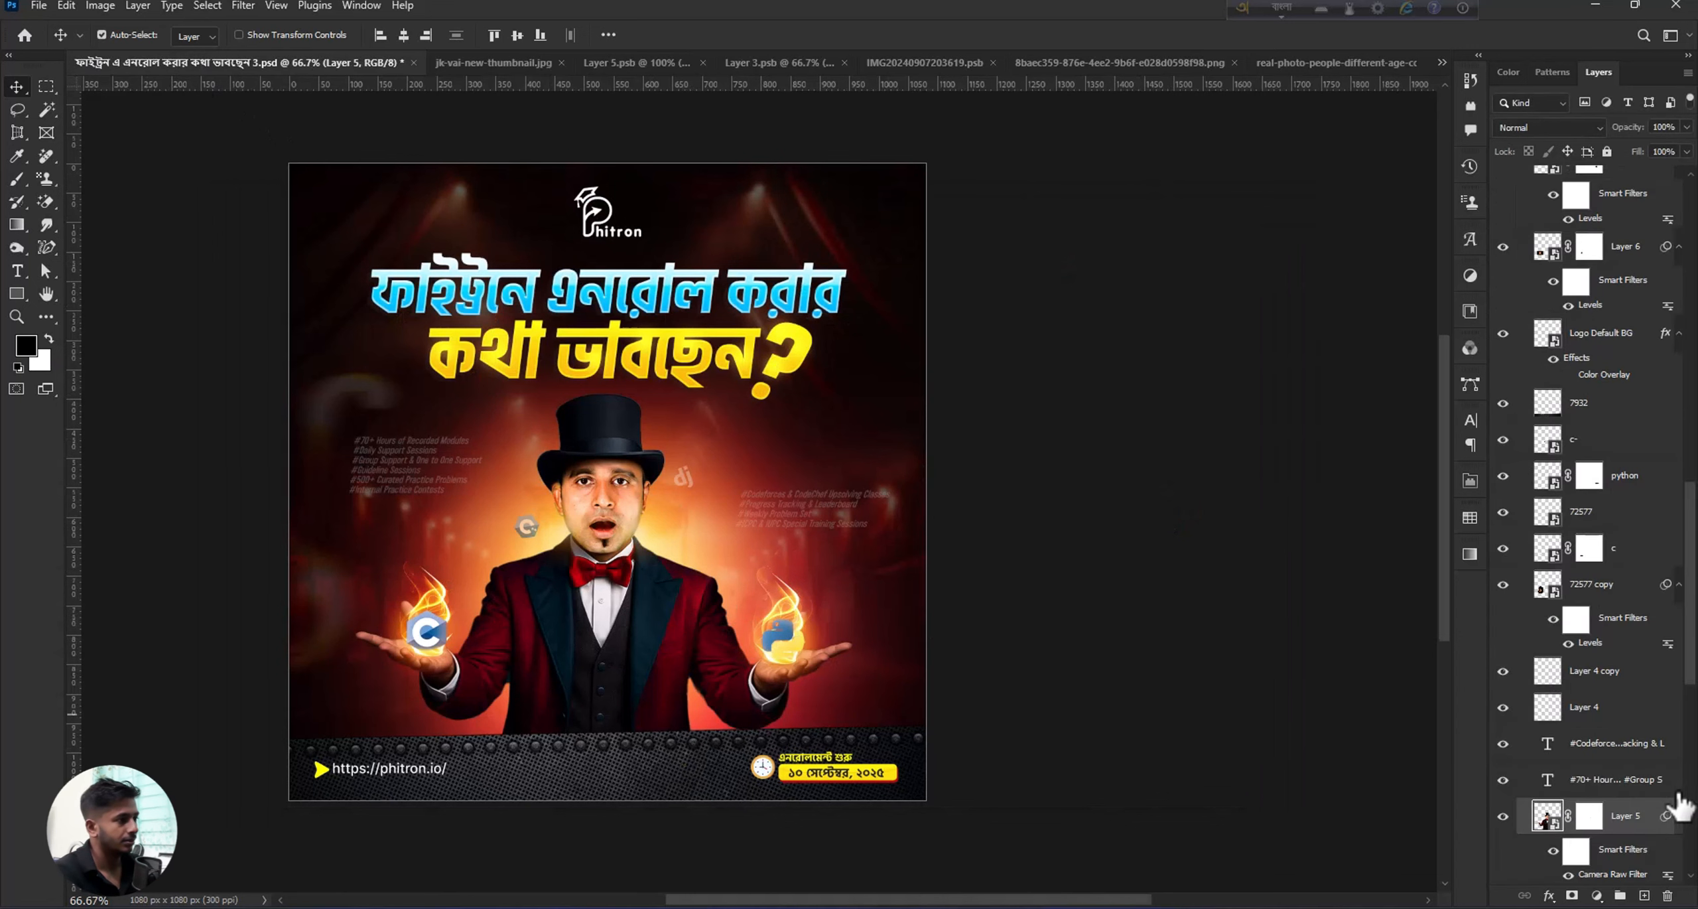
pyautogui.click(1503, 817)
pyautogui.click(1503, 816)
pyautogui.click(1502, 817)
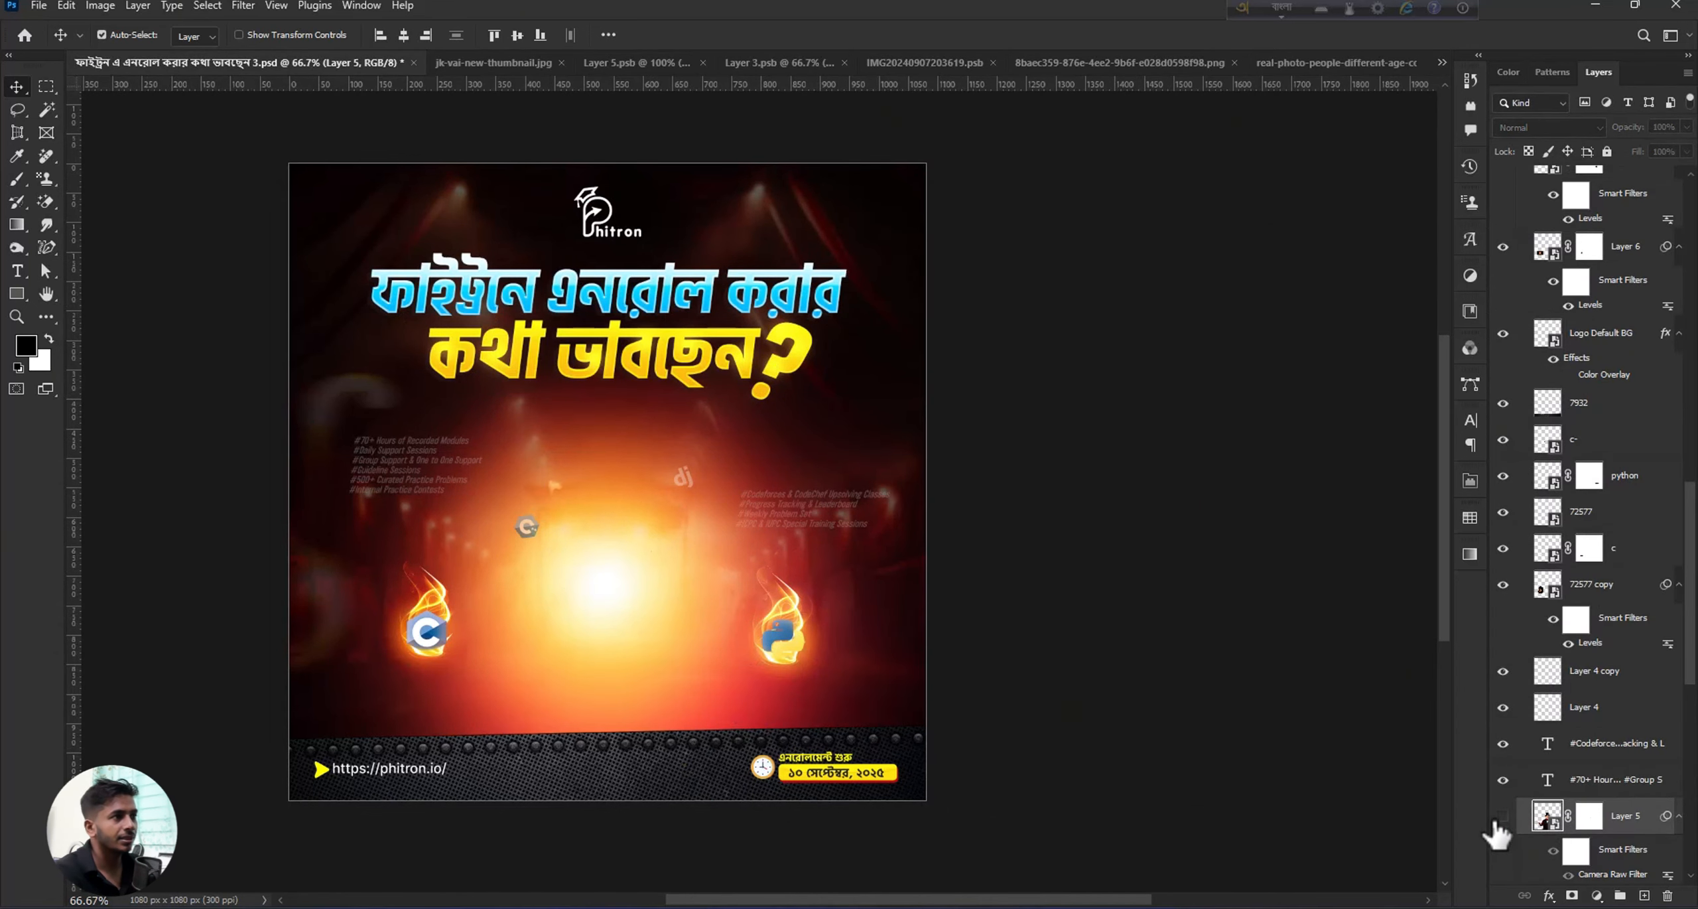
pyautogui.click(1502, 817)
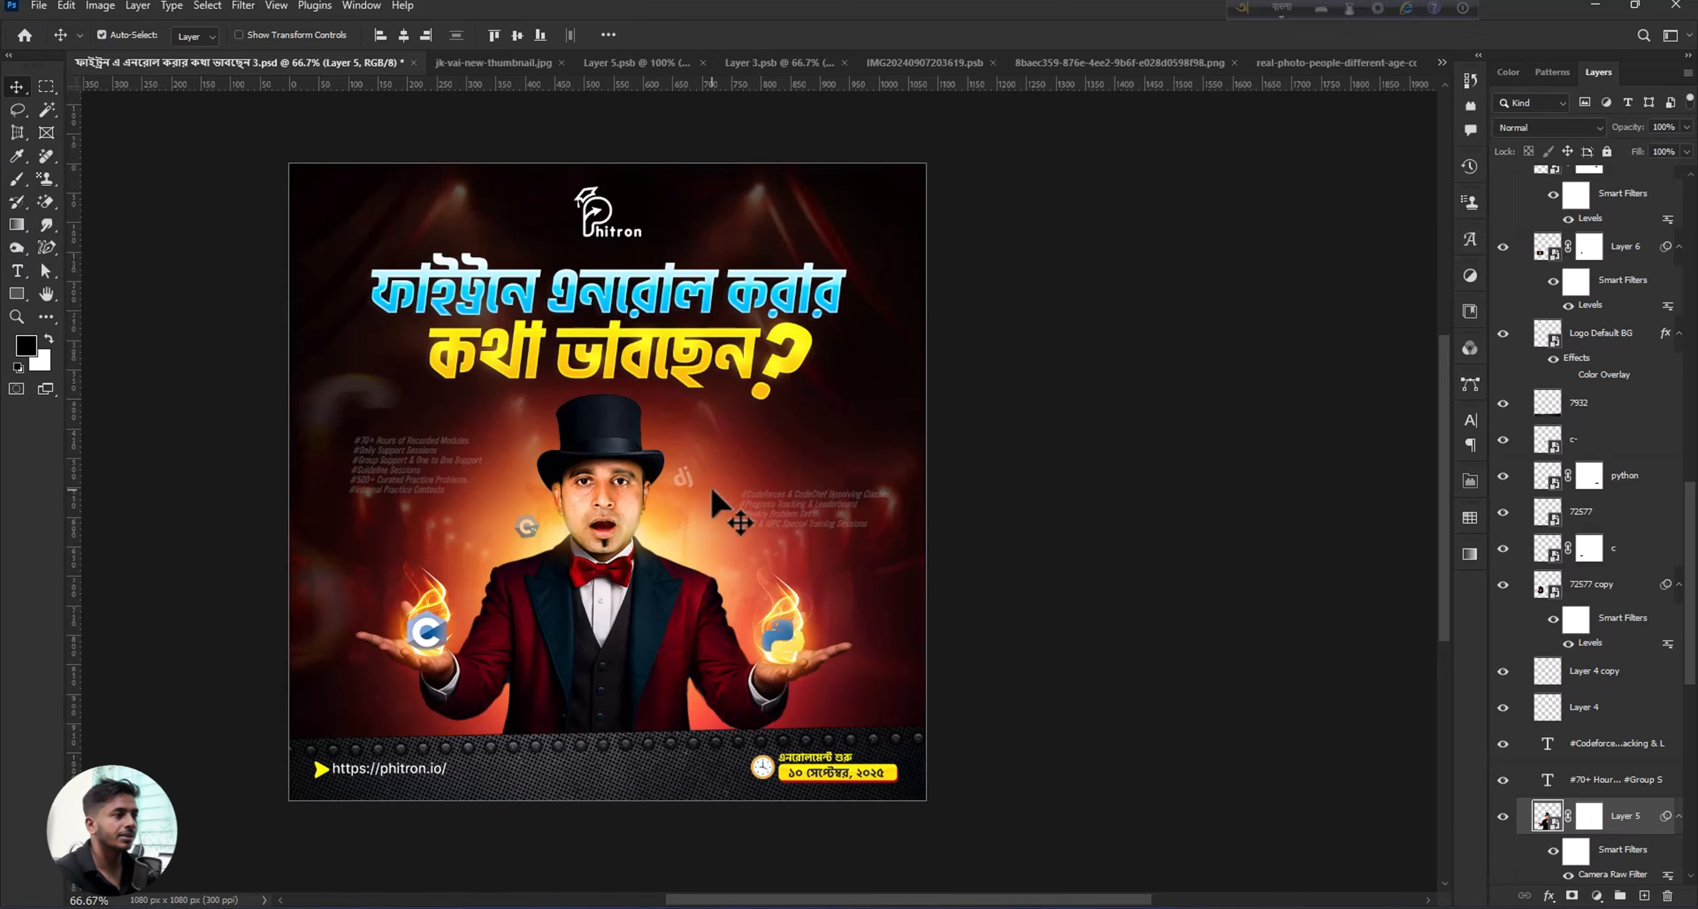
# Compare the poster's face with the original magician stock photo and its face-changed PNG version, and return to the poster.
pyautogui.click(627, 501)
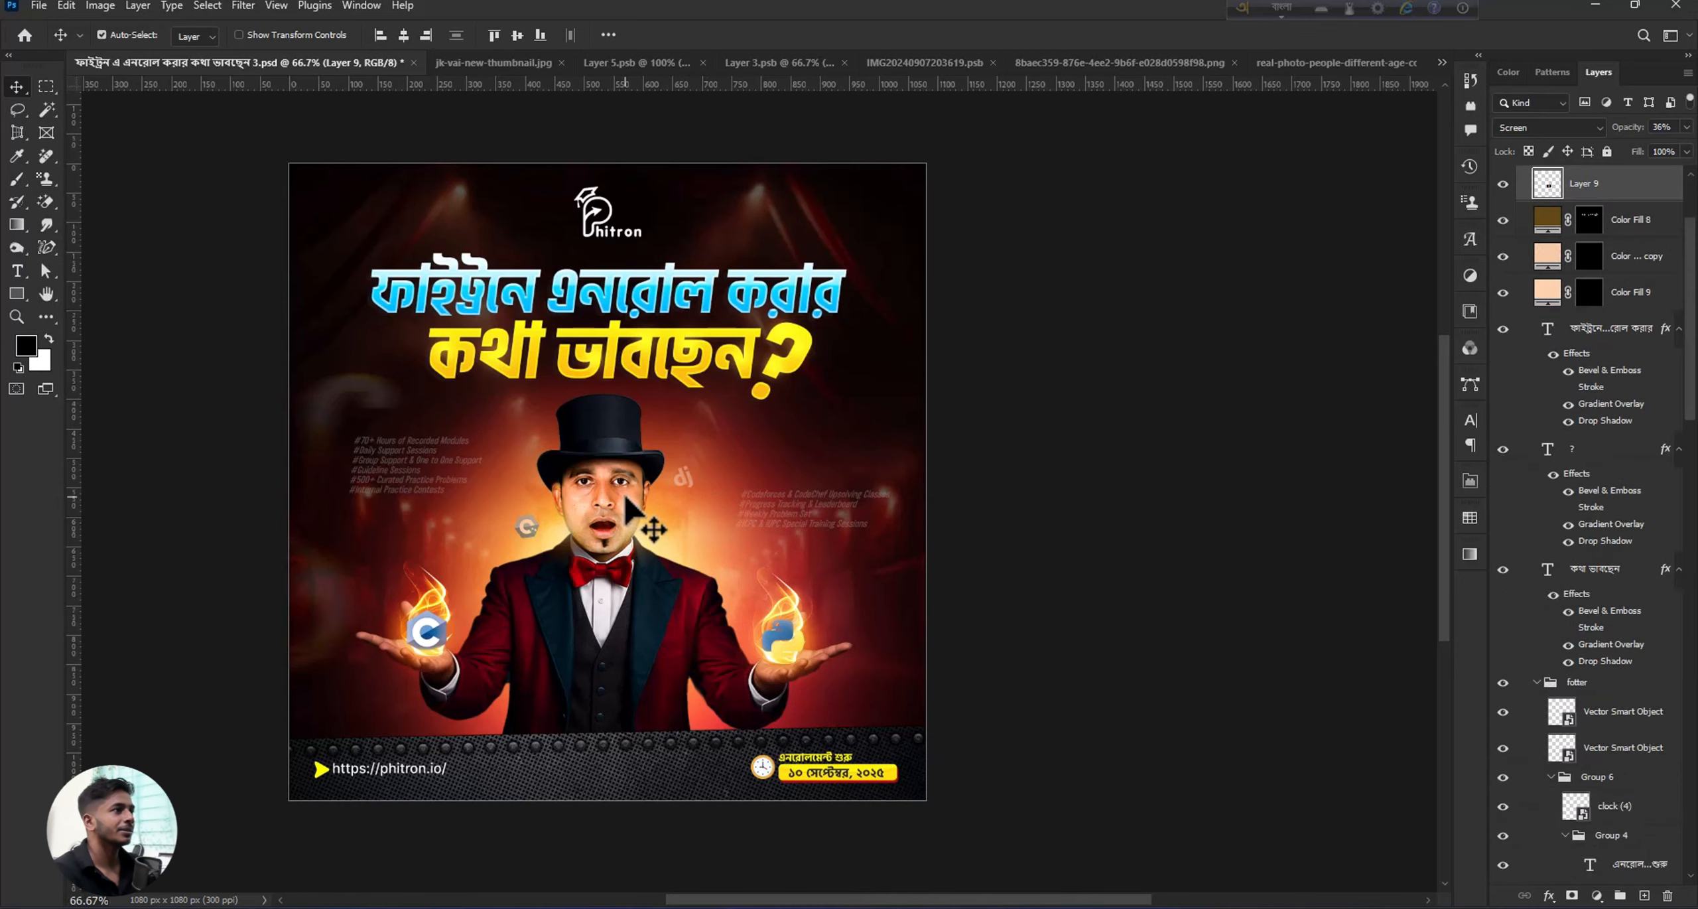
pyautogui.click(1370, 63)
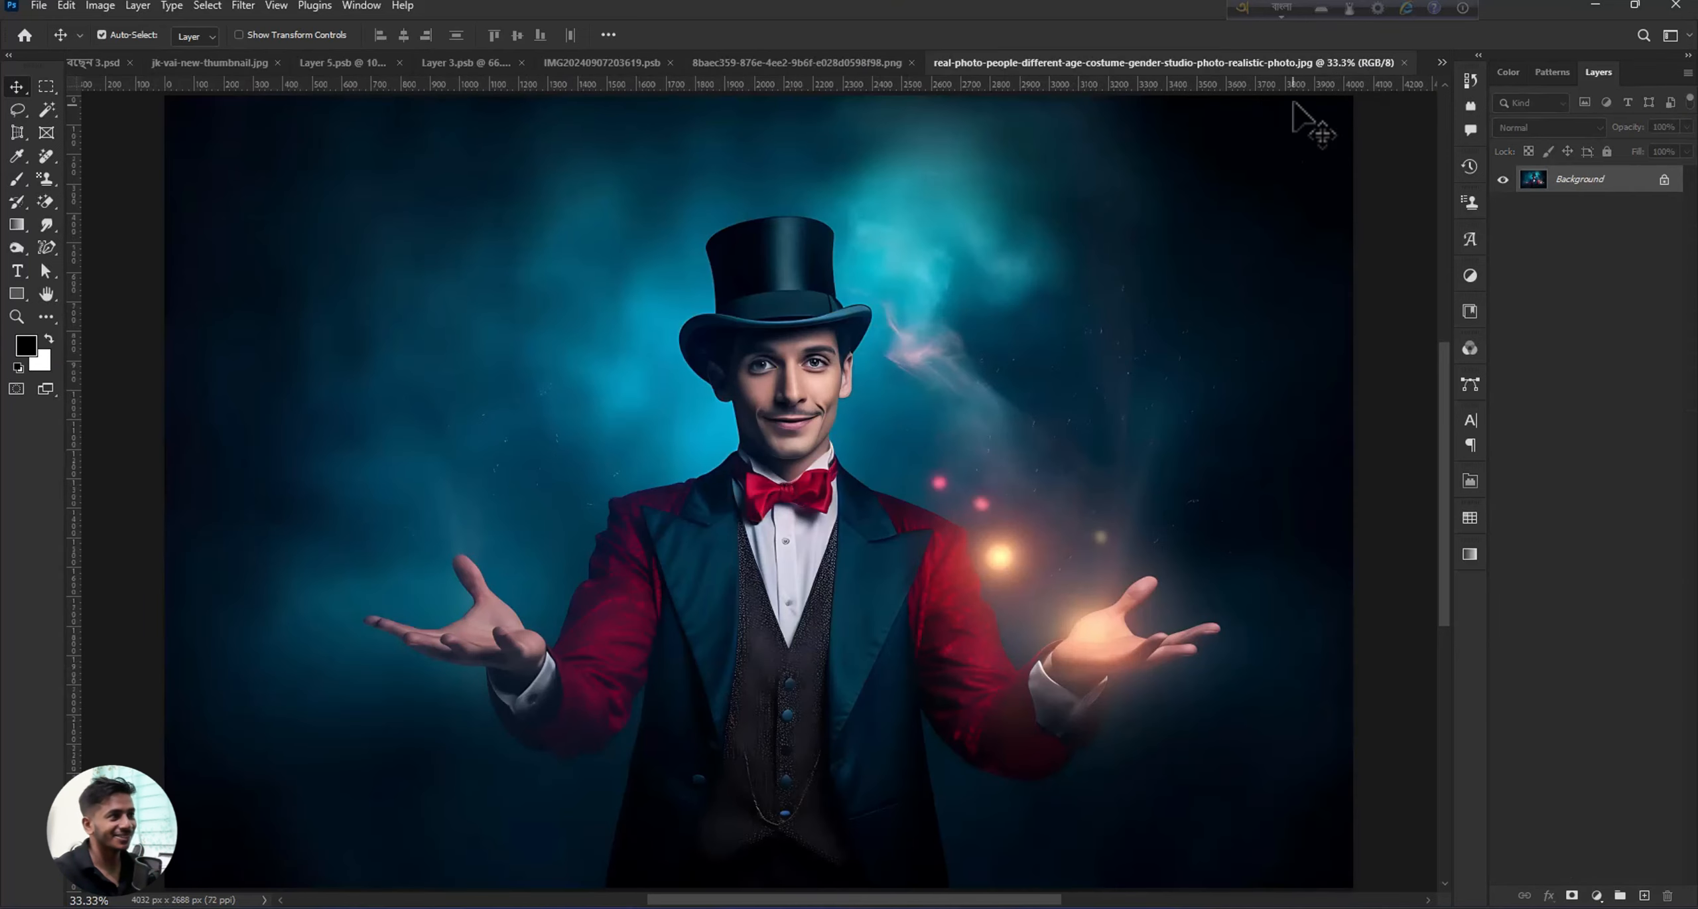
pyautogui.click(1441, 64)
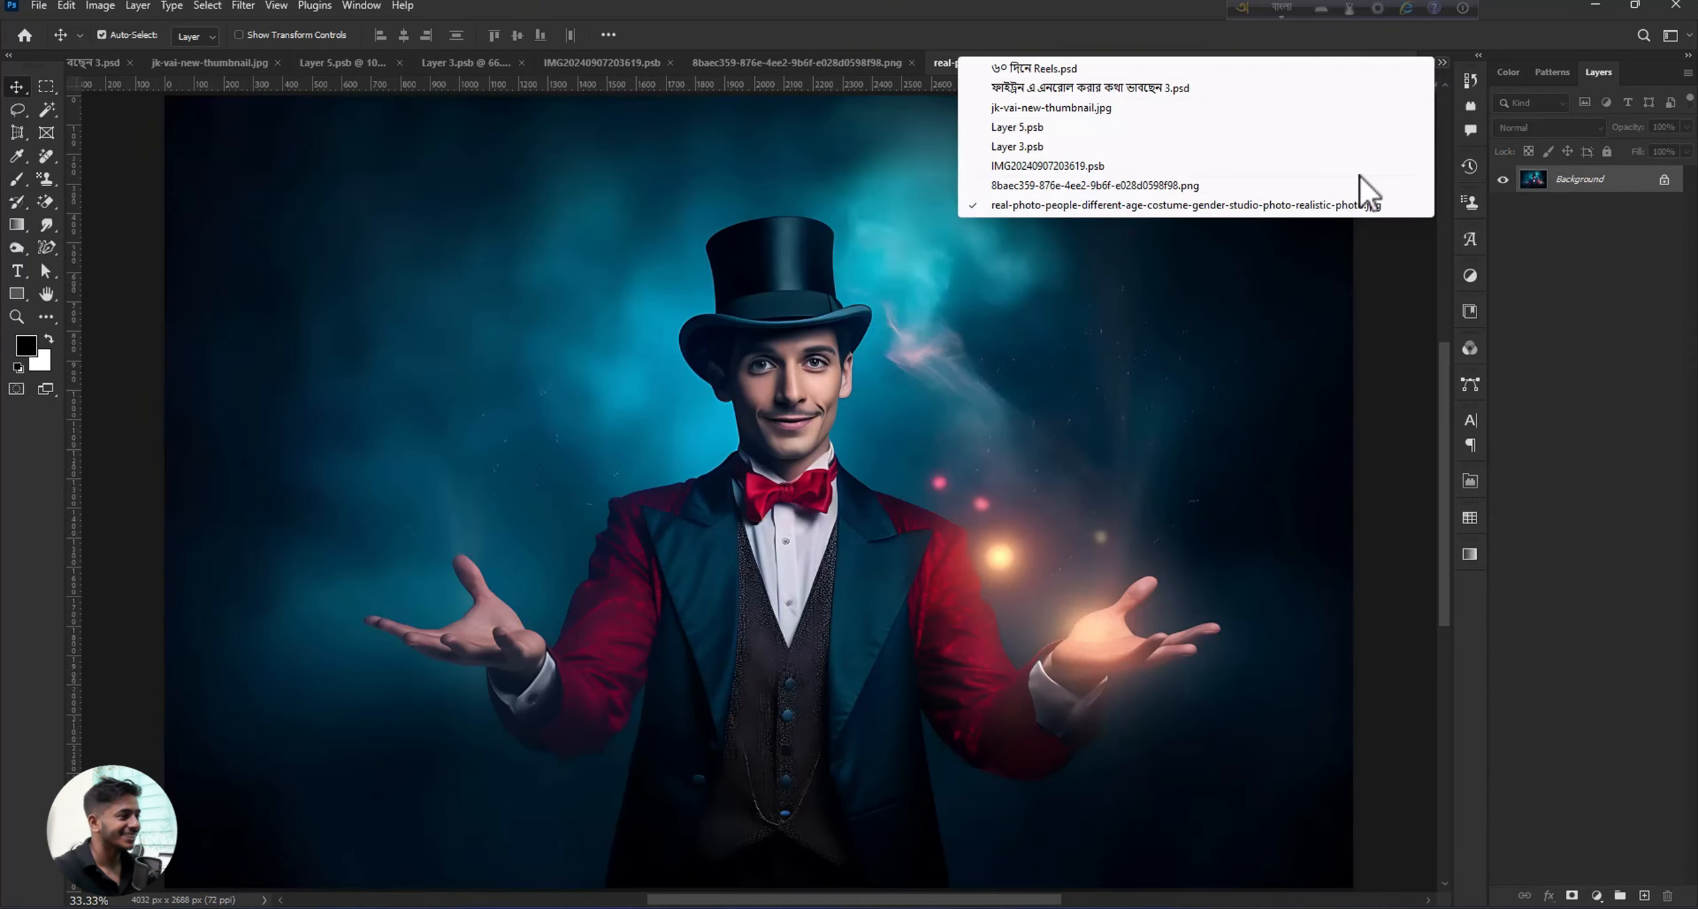
pyautogui.click(1068, 186)
pyautogui.click(1451, 67)
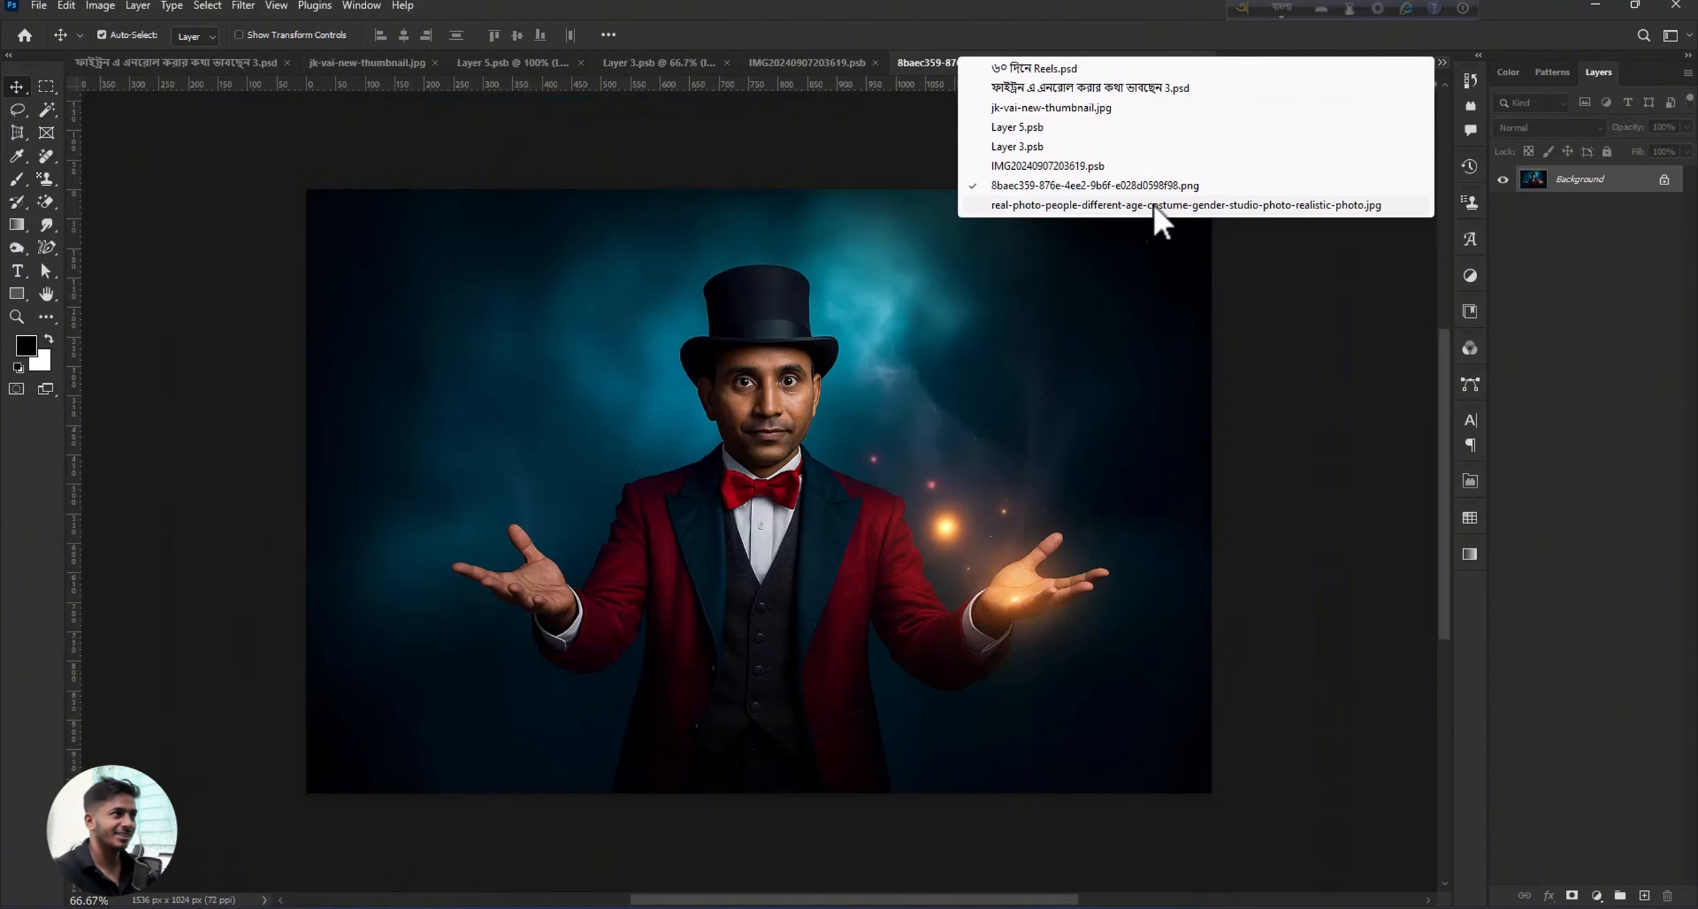
pyautogui.click(1054, 169)
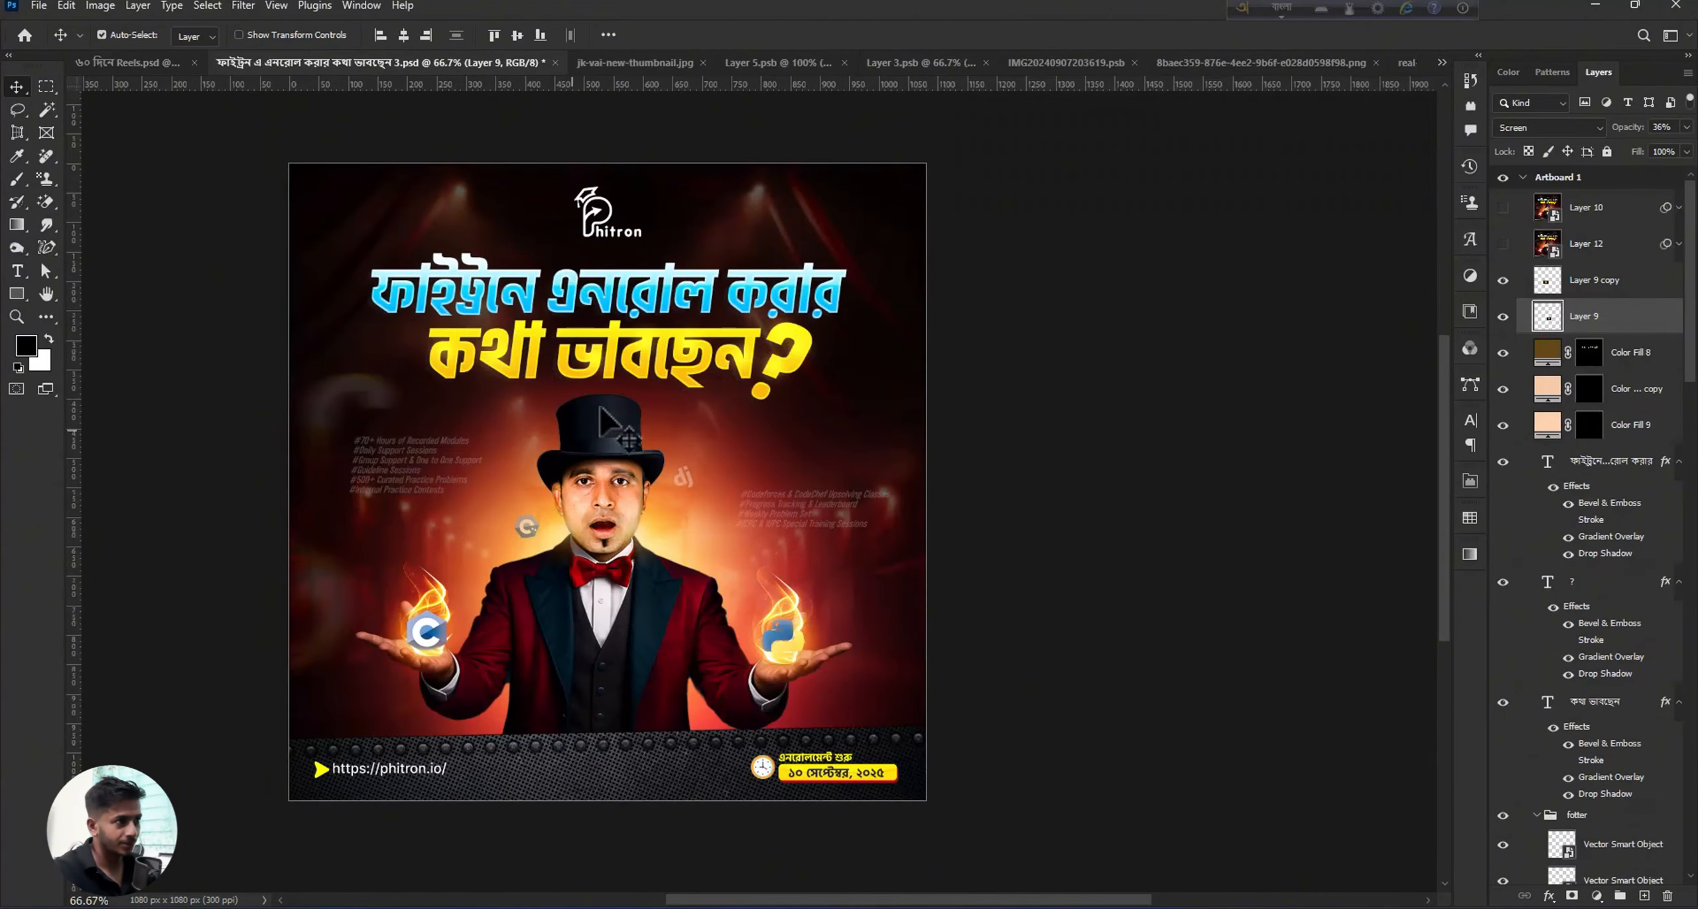
# Review the Light, Color, Effects and Curve settings of the magician layer's Camera Raw Filter and return to the poster.
pyautogui.click(610, 481)
pyautogui.scroll(-1, 1608, 753)
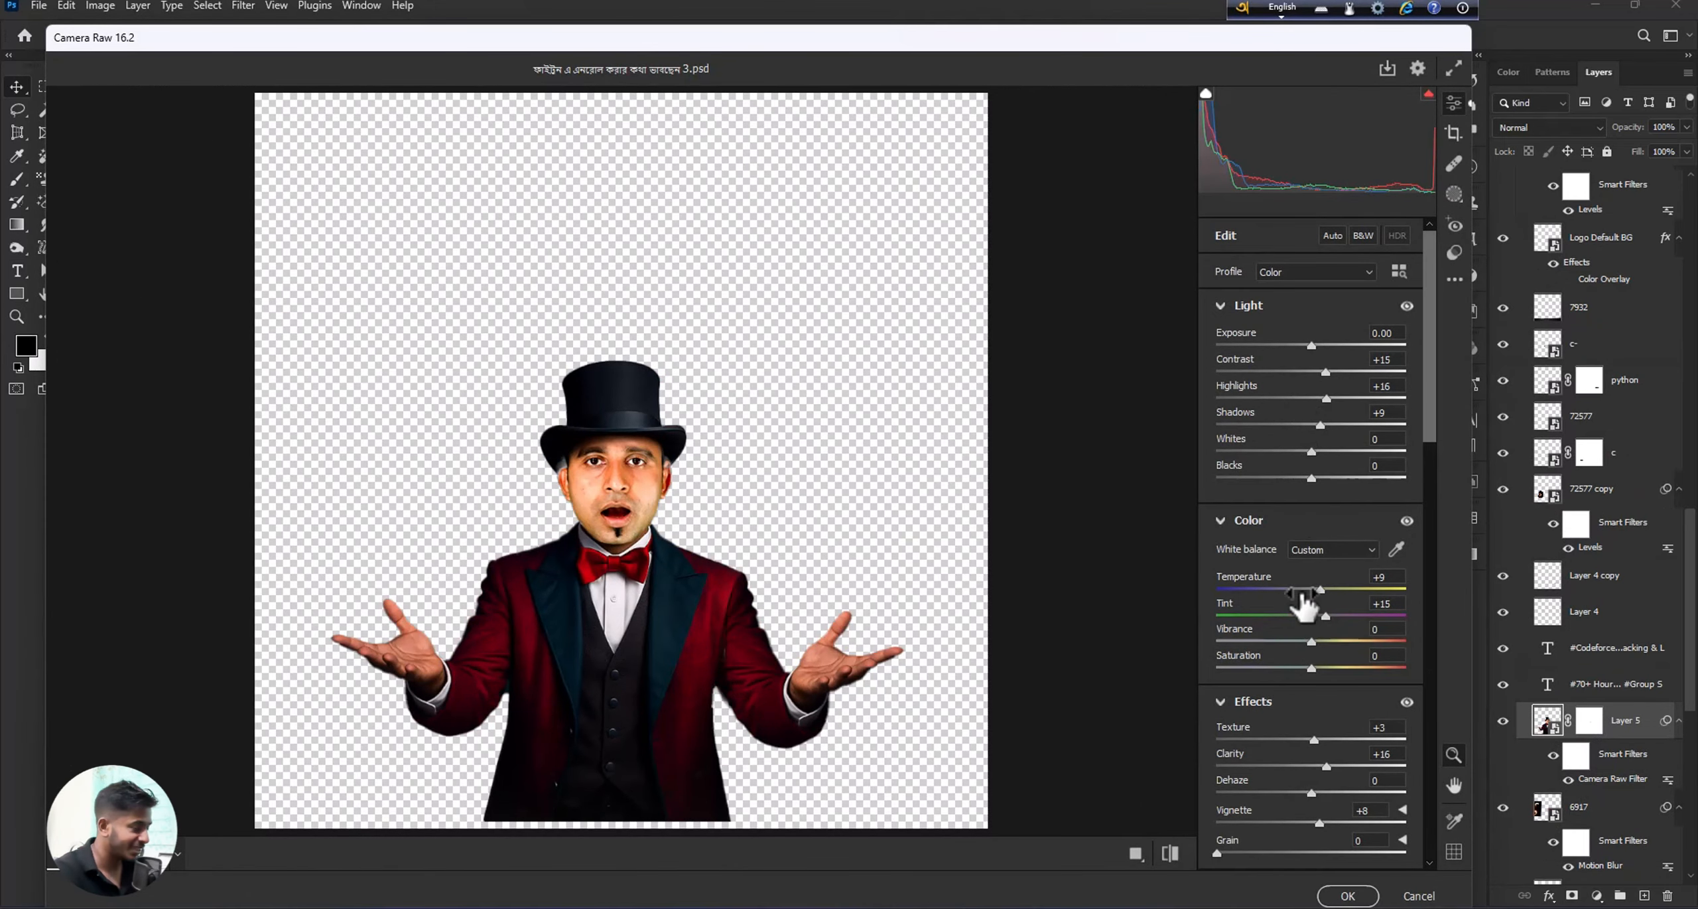
pyautogui.scroll(-5, 1289, 604)
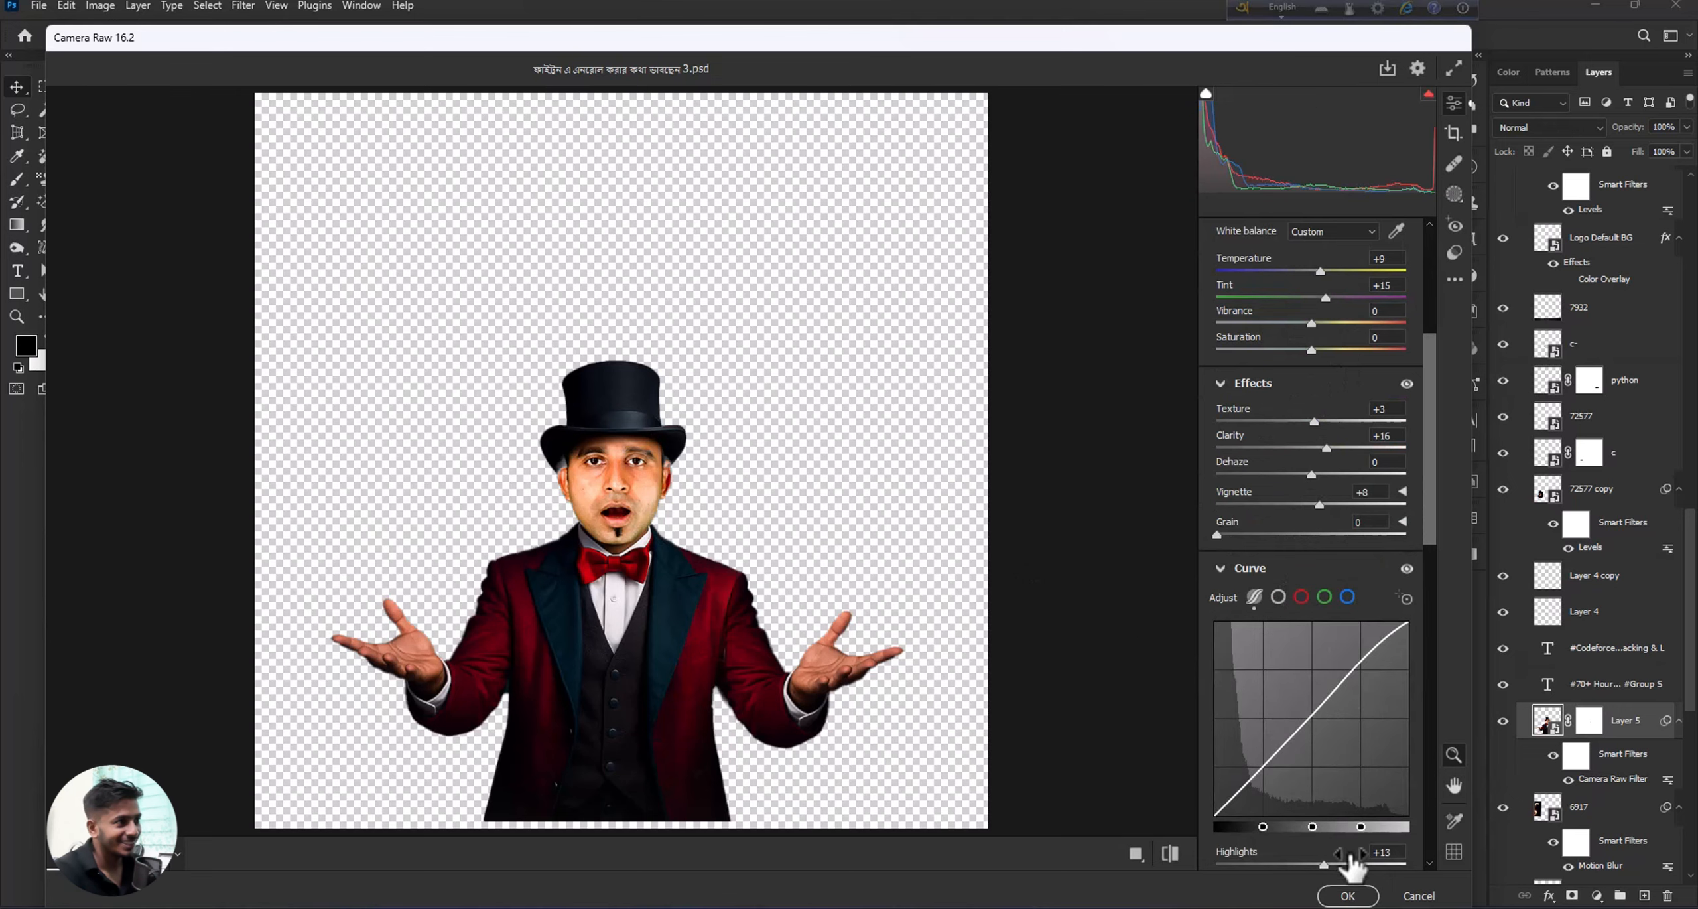
pyautogui.click(1348, 895)
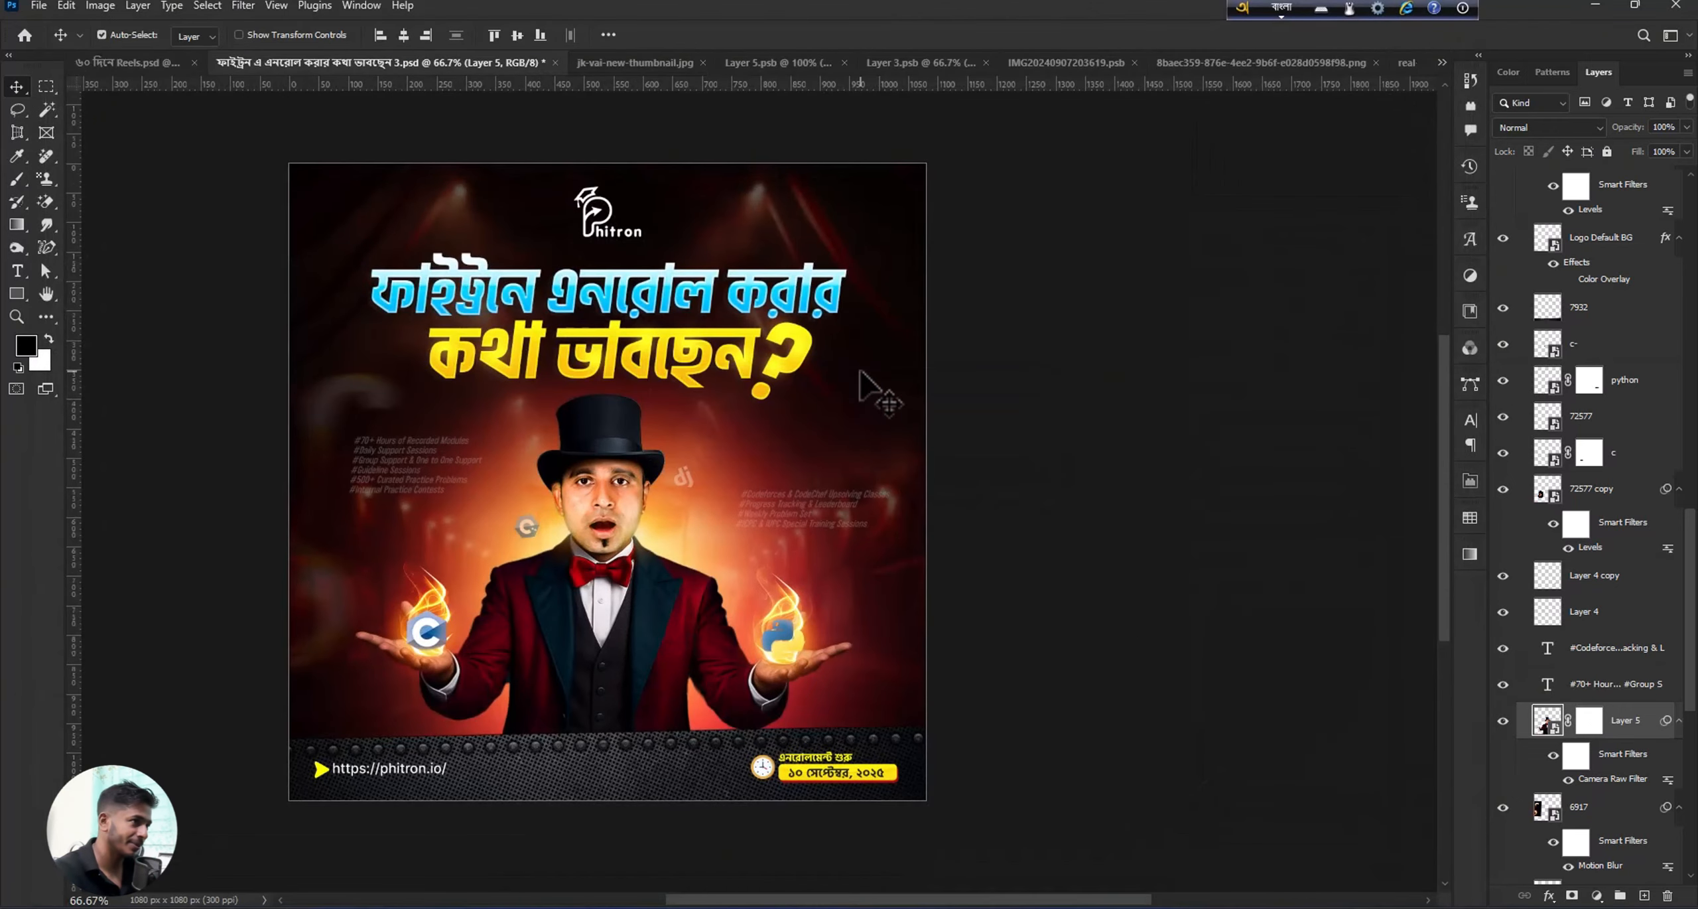
# Select the poster's textured footer strip, view the source images in the jk-vai-new-thumbnail.jpg collage, and return to the poster.
pyautogui.click(552, 758)
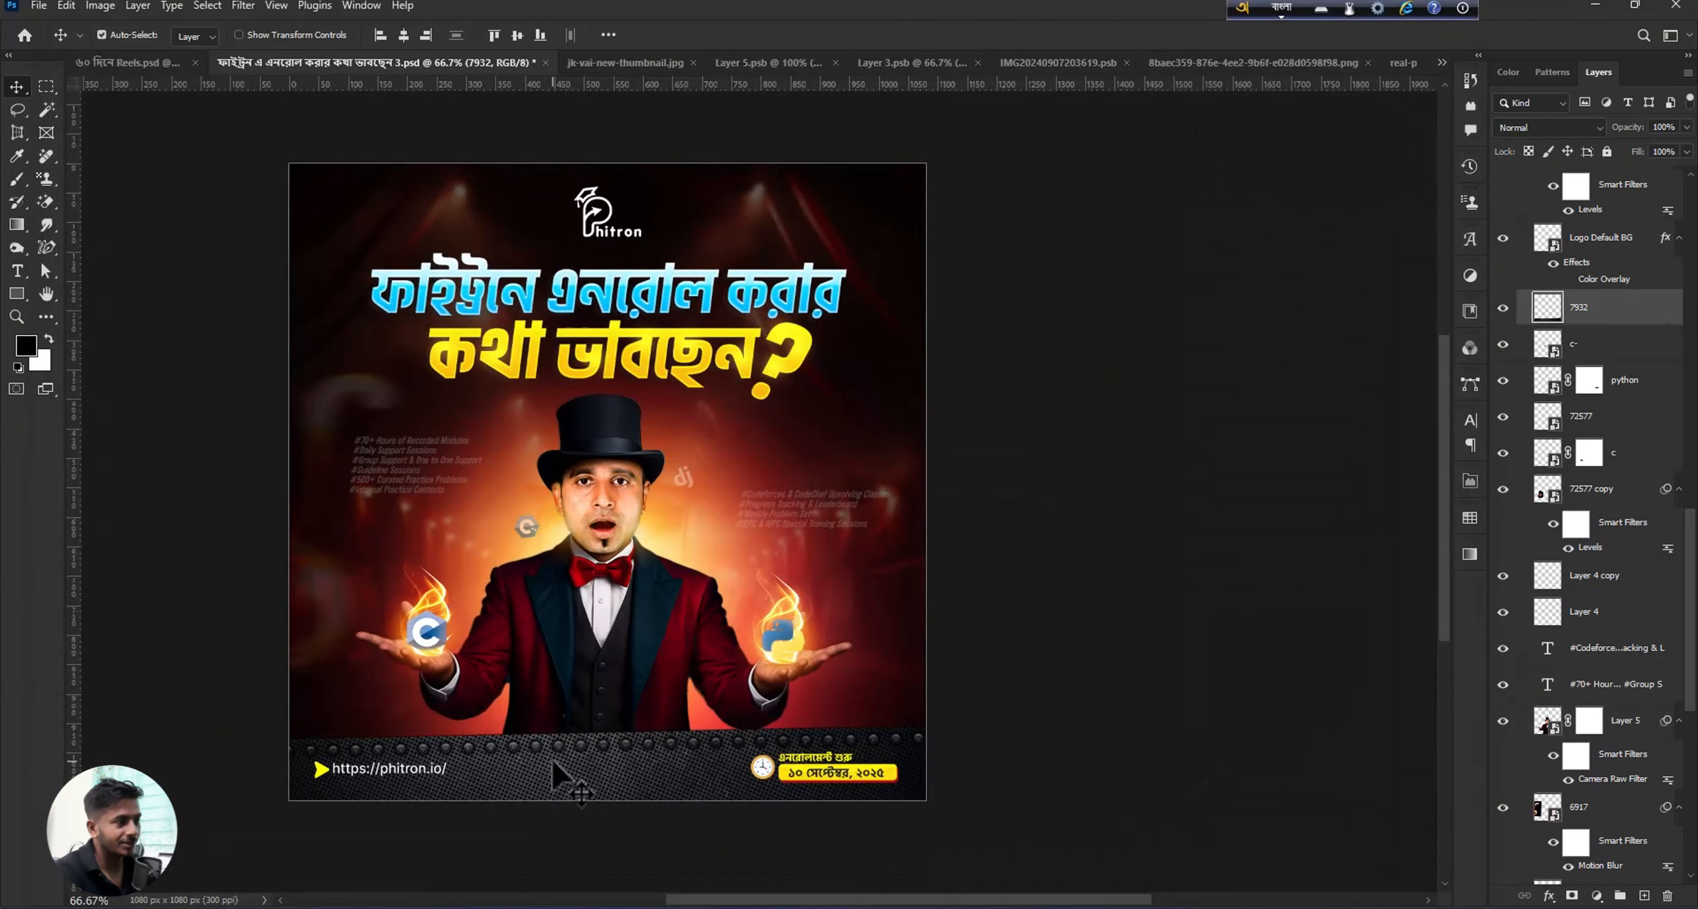
pyautogui.click(597, 63)
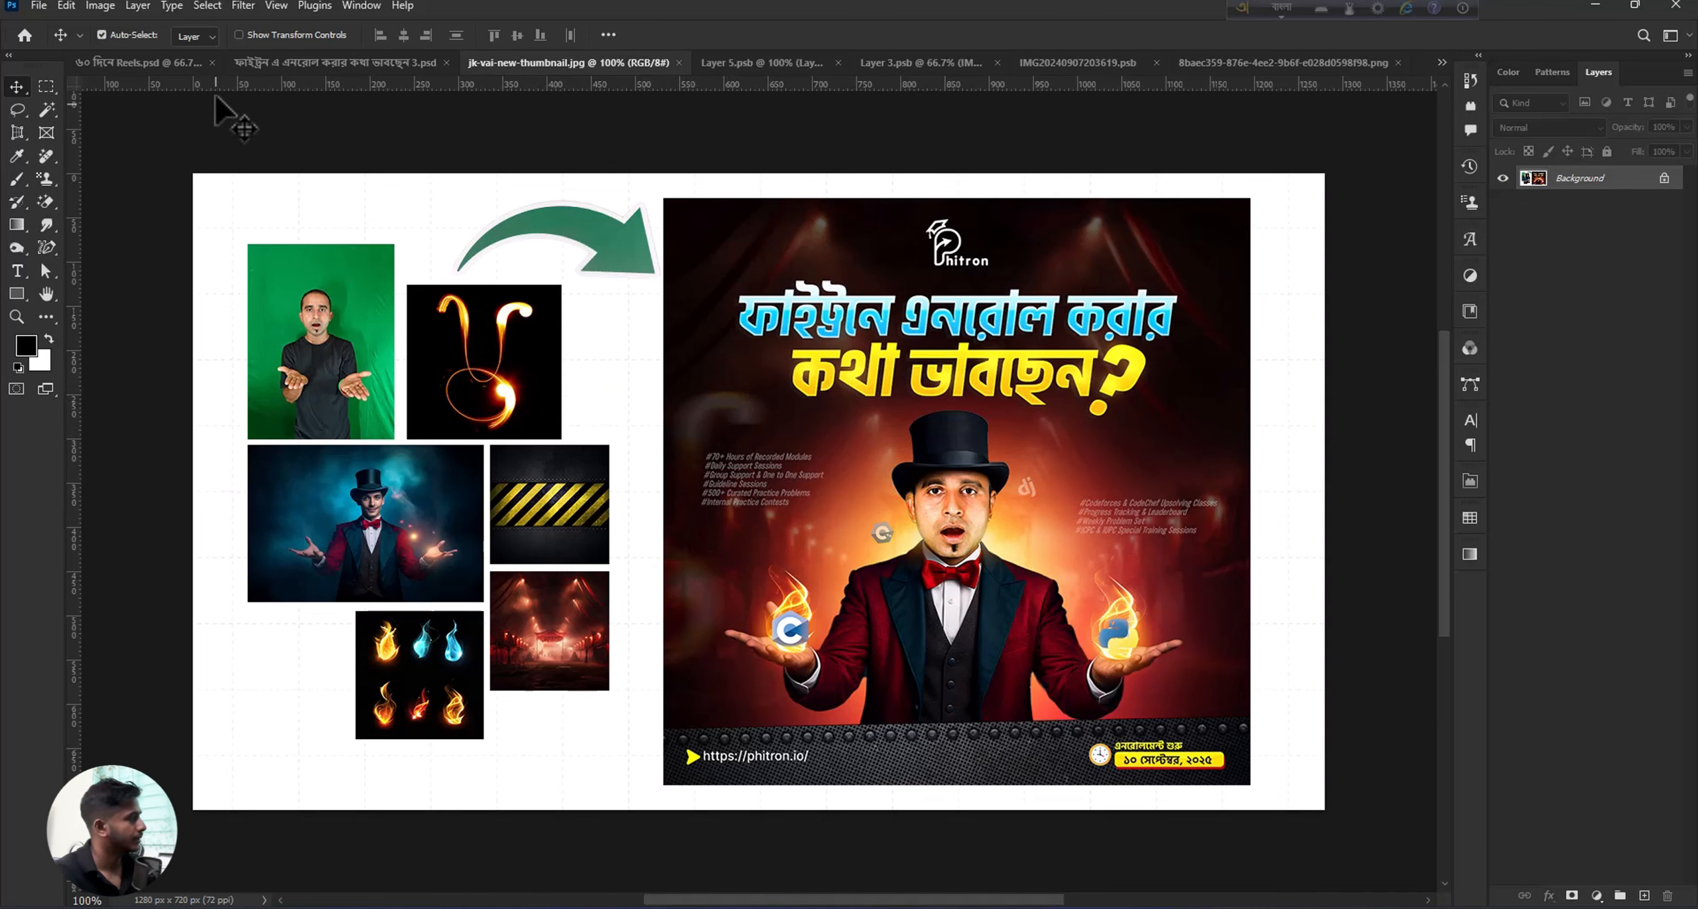
pyautogui.click(325, 62)
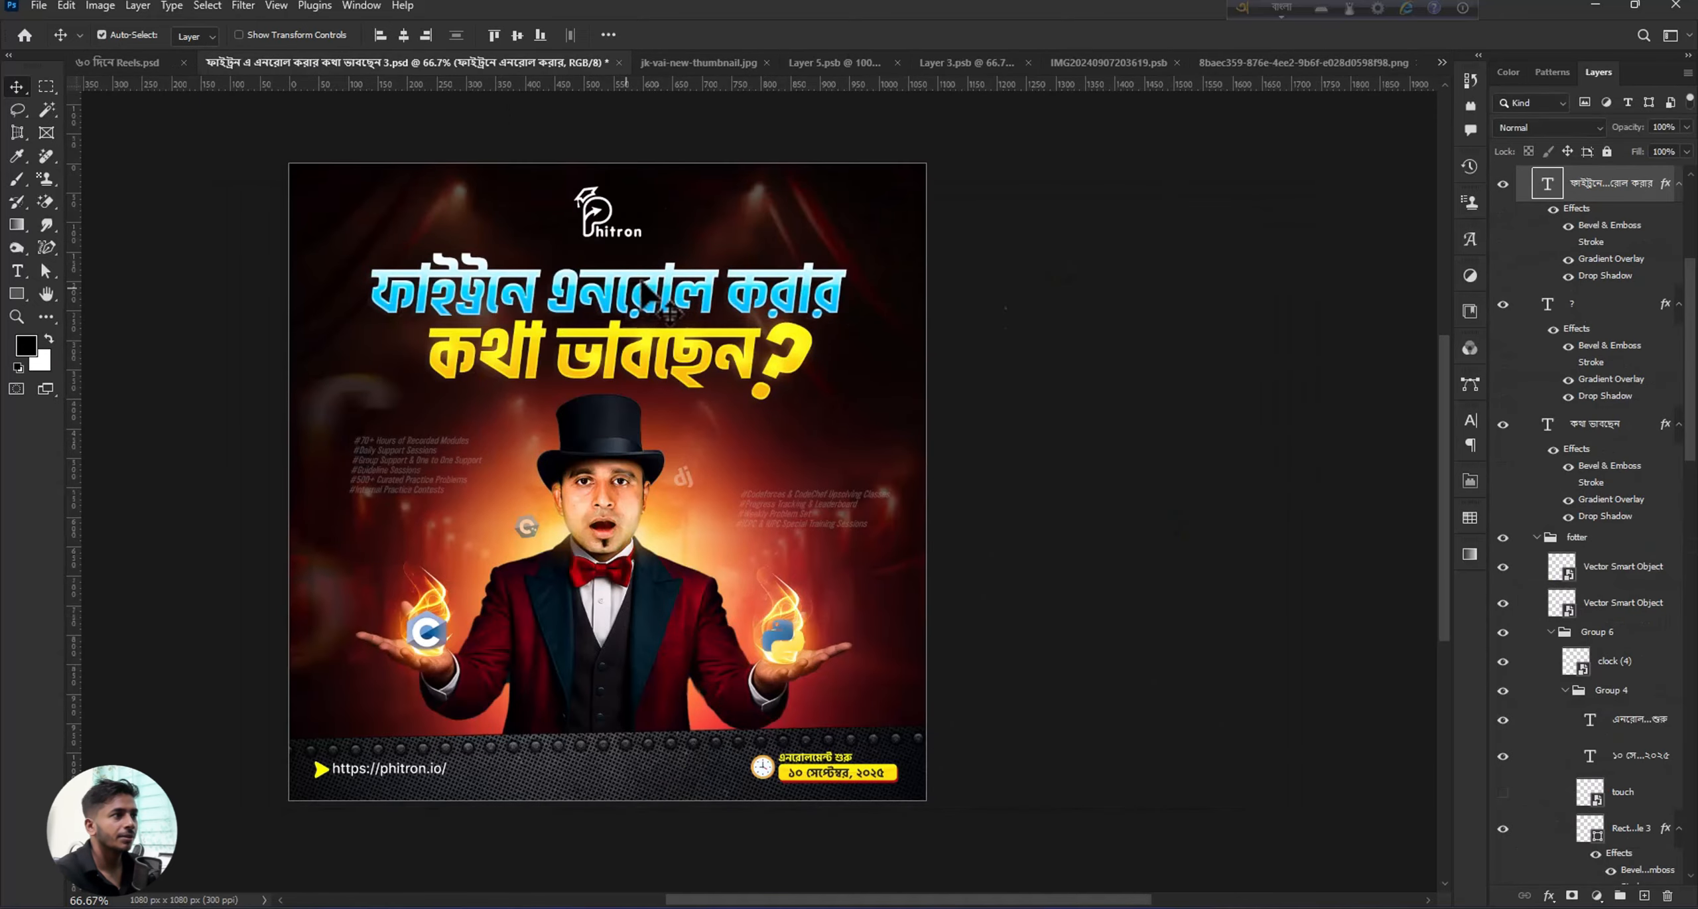
# Review the Bevel & Emboss, Gradient Overlay and Drop Shadow settings of the blue headline text, leaving the layer style unchanged.
pyautogui.doubleClick(1663, 186)
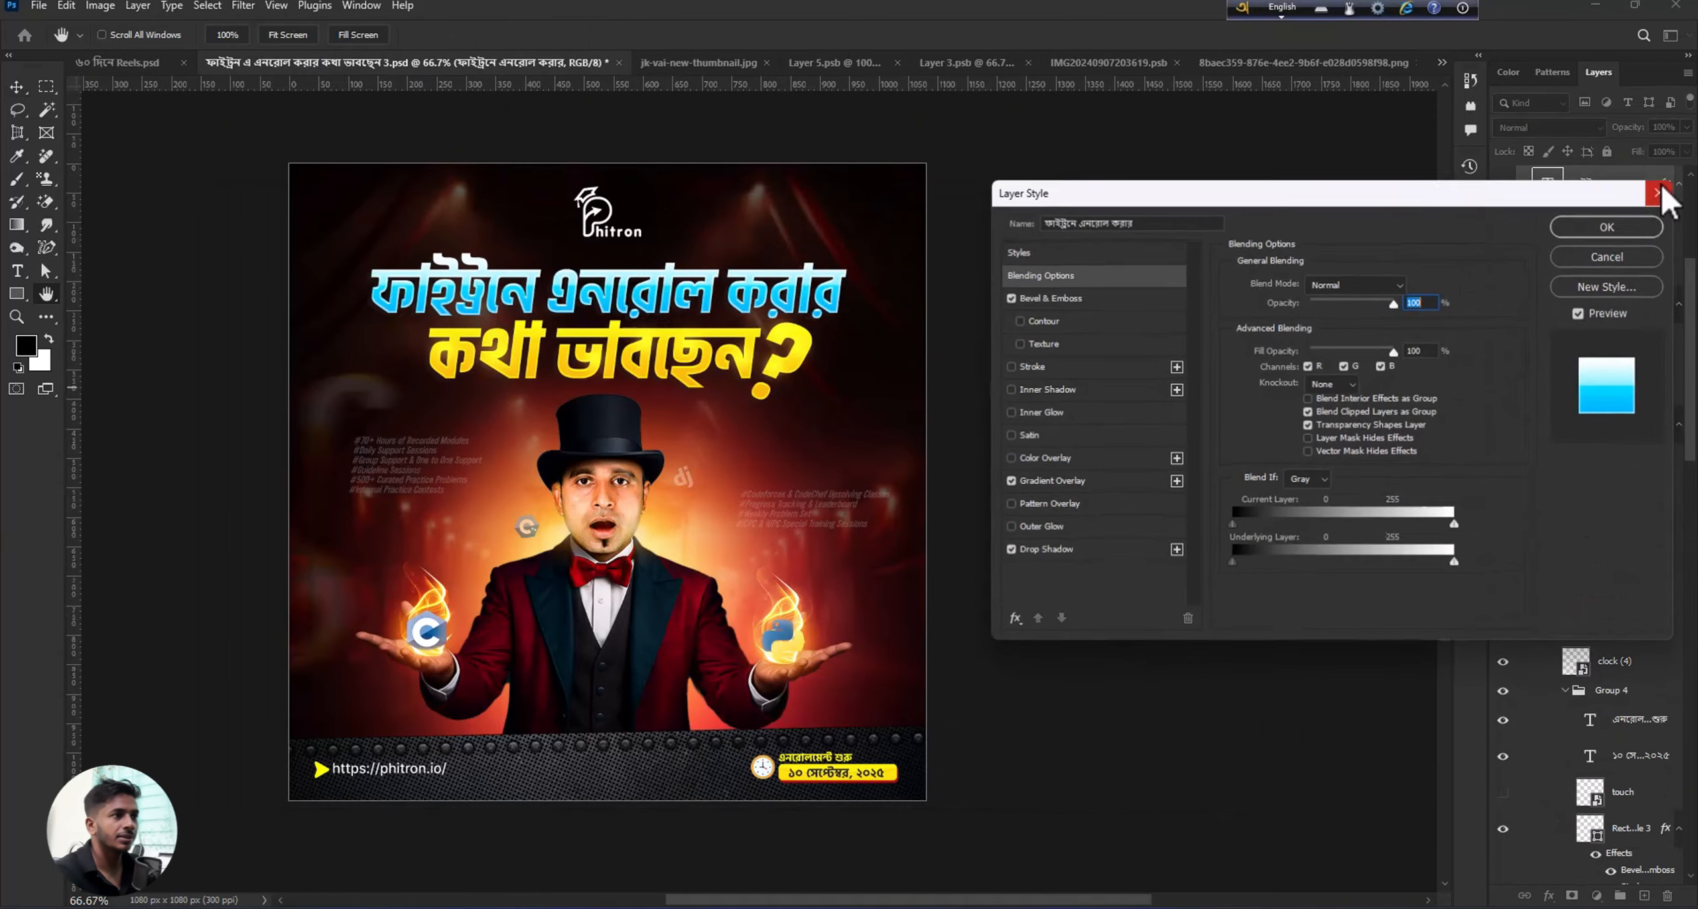
pyautogui.click(1049, 297)
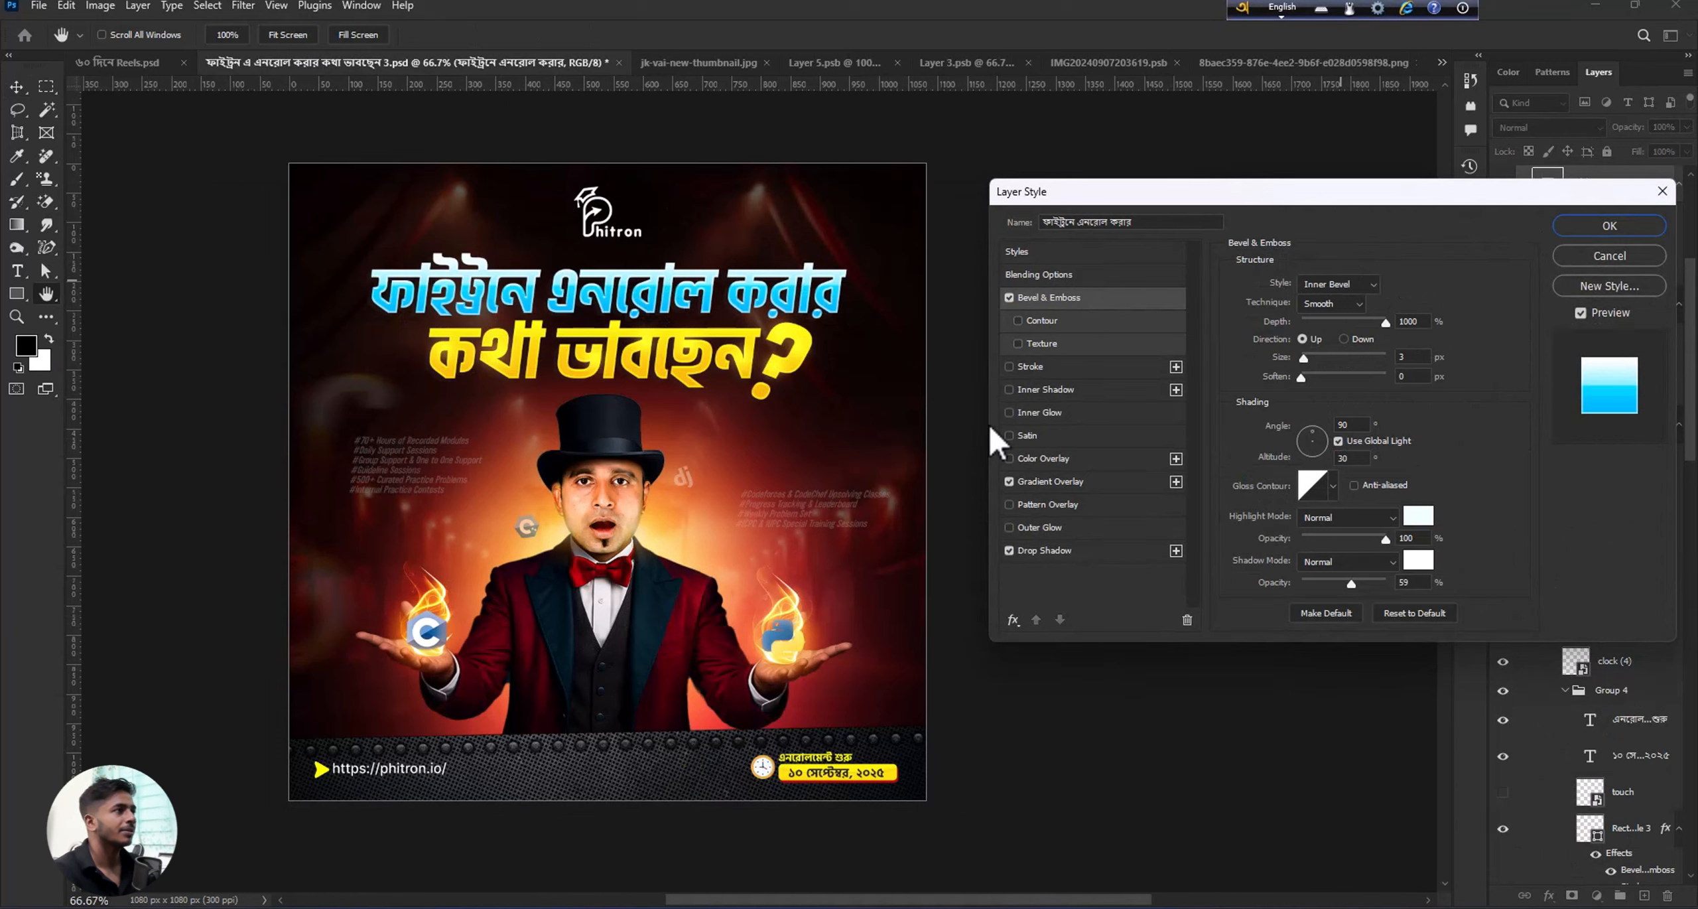
pyautogui.click(1050, 481)
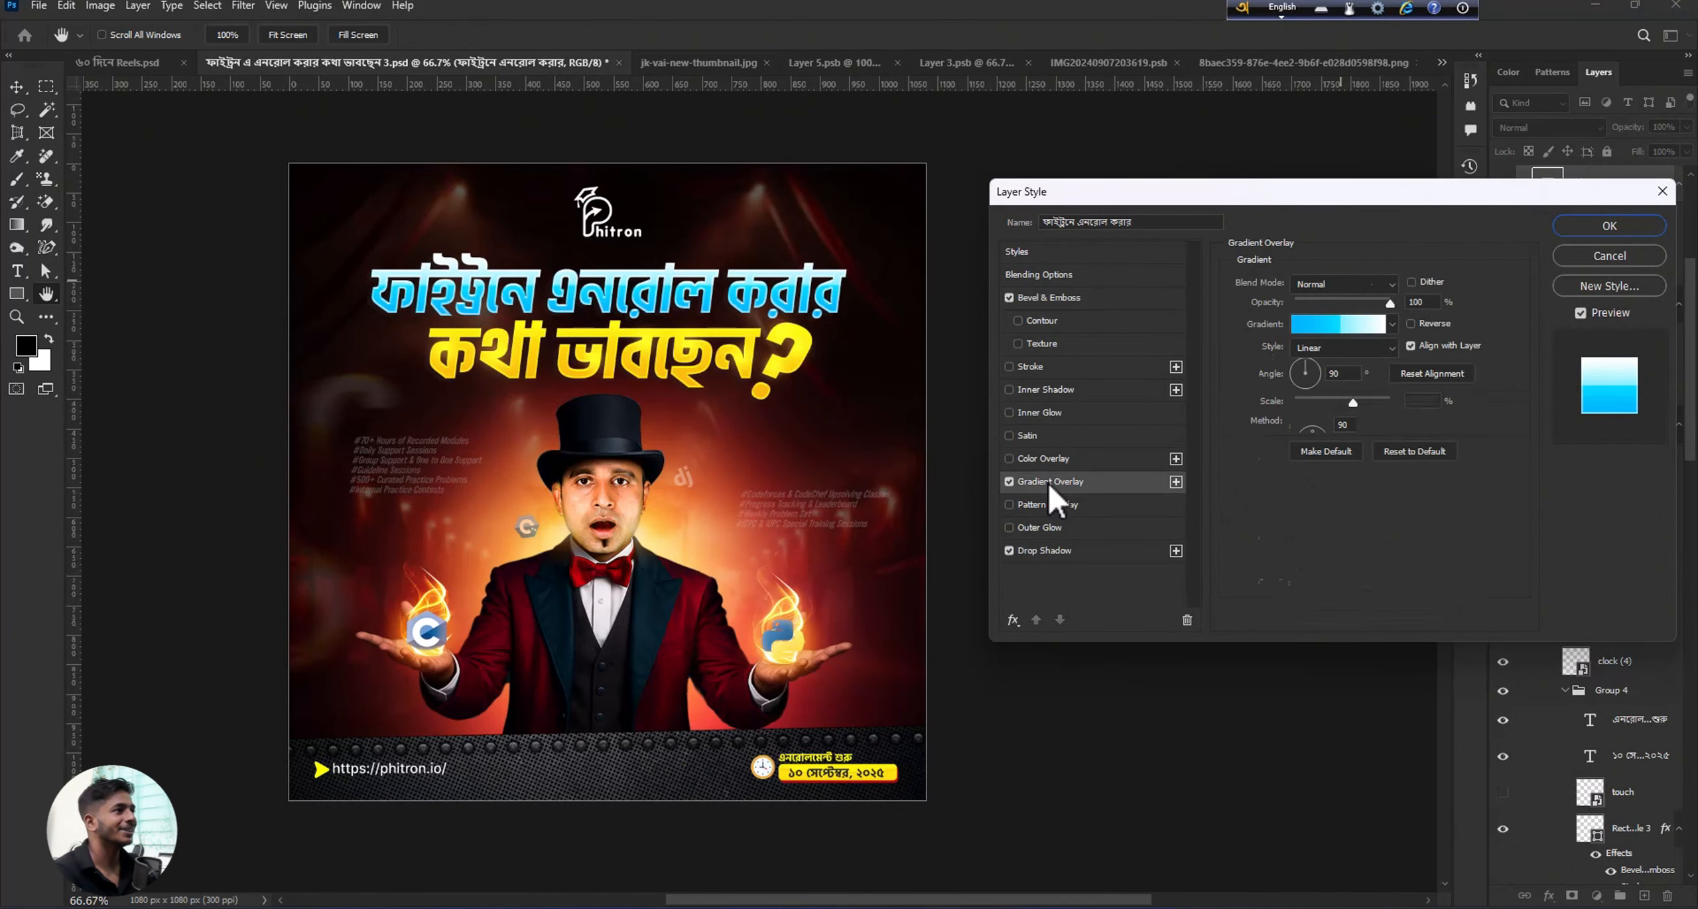
pyautogui.click(1067, 552)
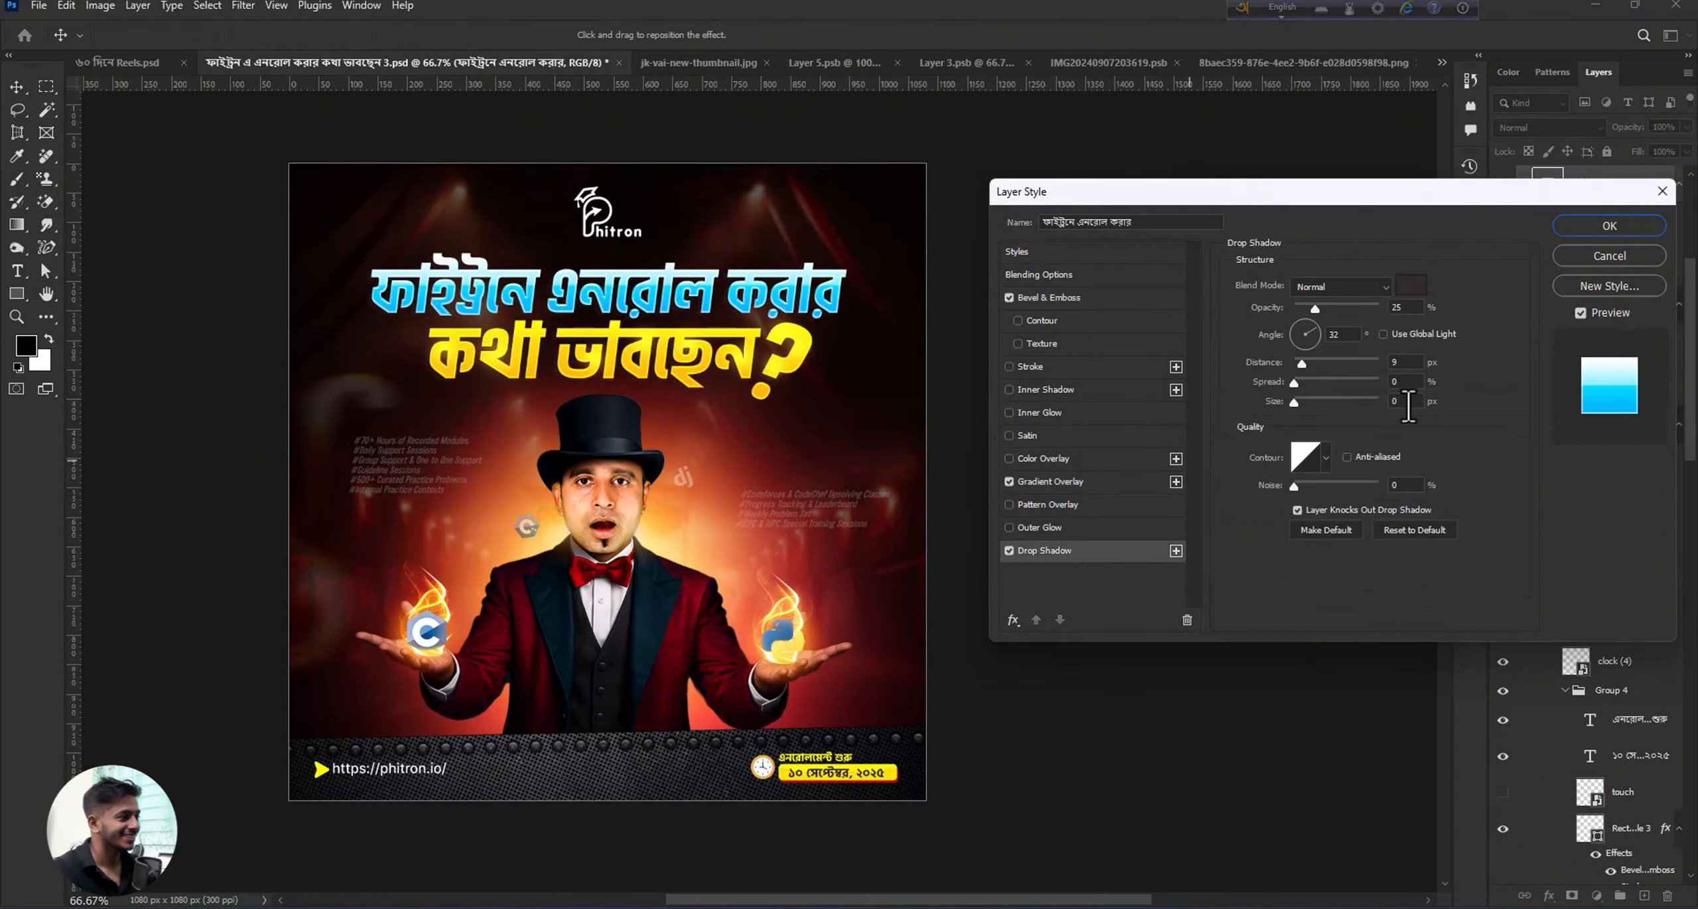
pyautogui.click(1573, 256)
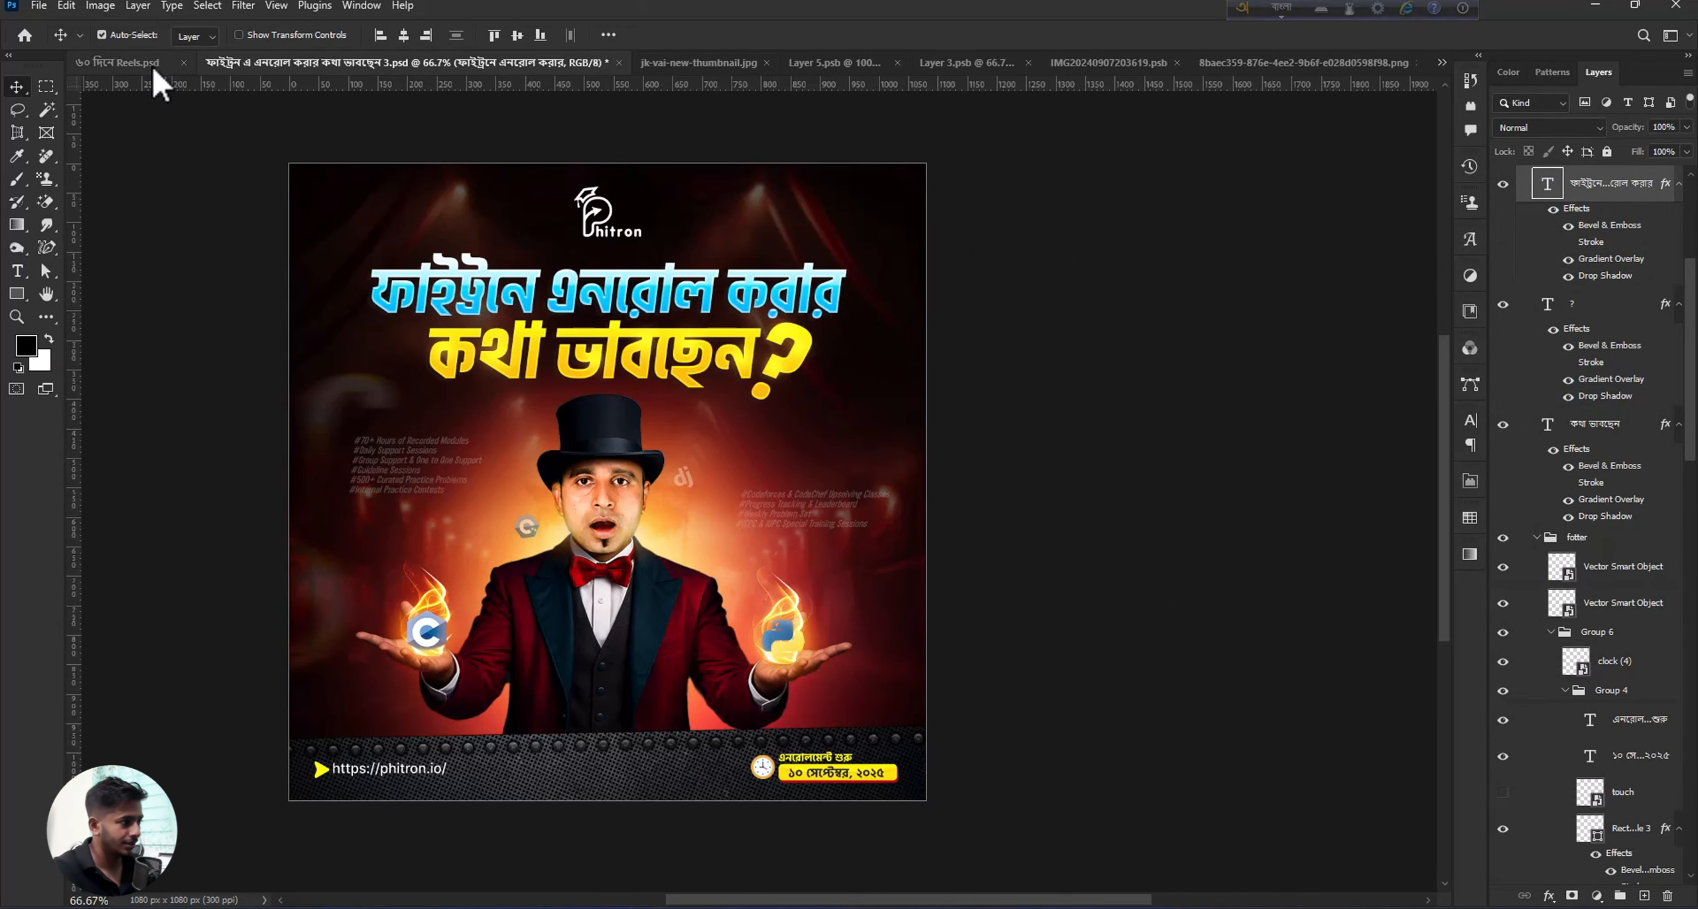
# Compare the face-changed magician PNG, the Layer 5.psb composite and the IMG20240907203619.psb cutout with the source-image collage.
pyautogui.click(1257, 63)
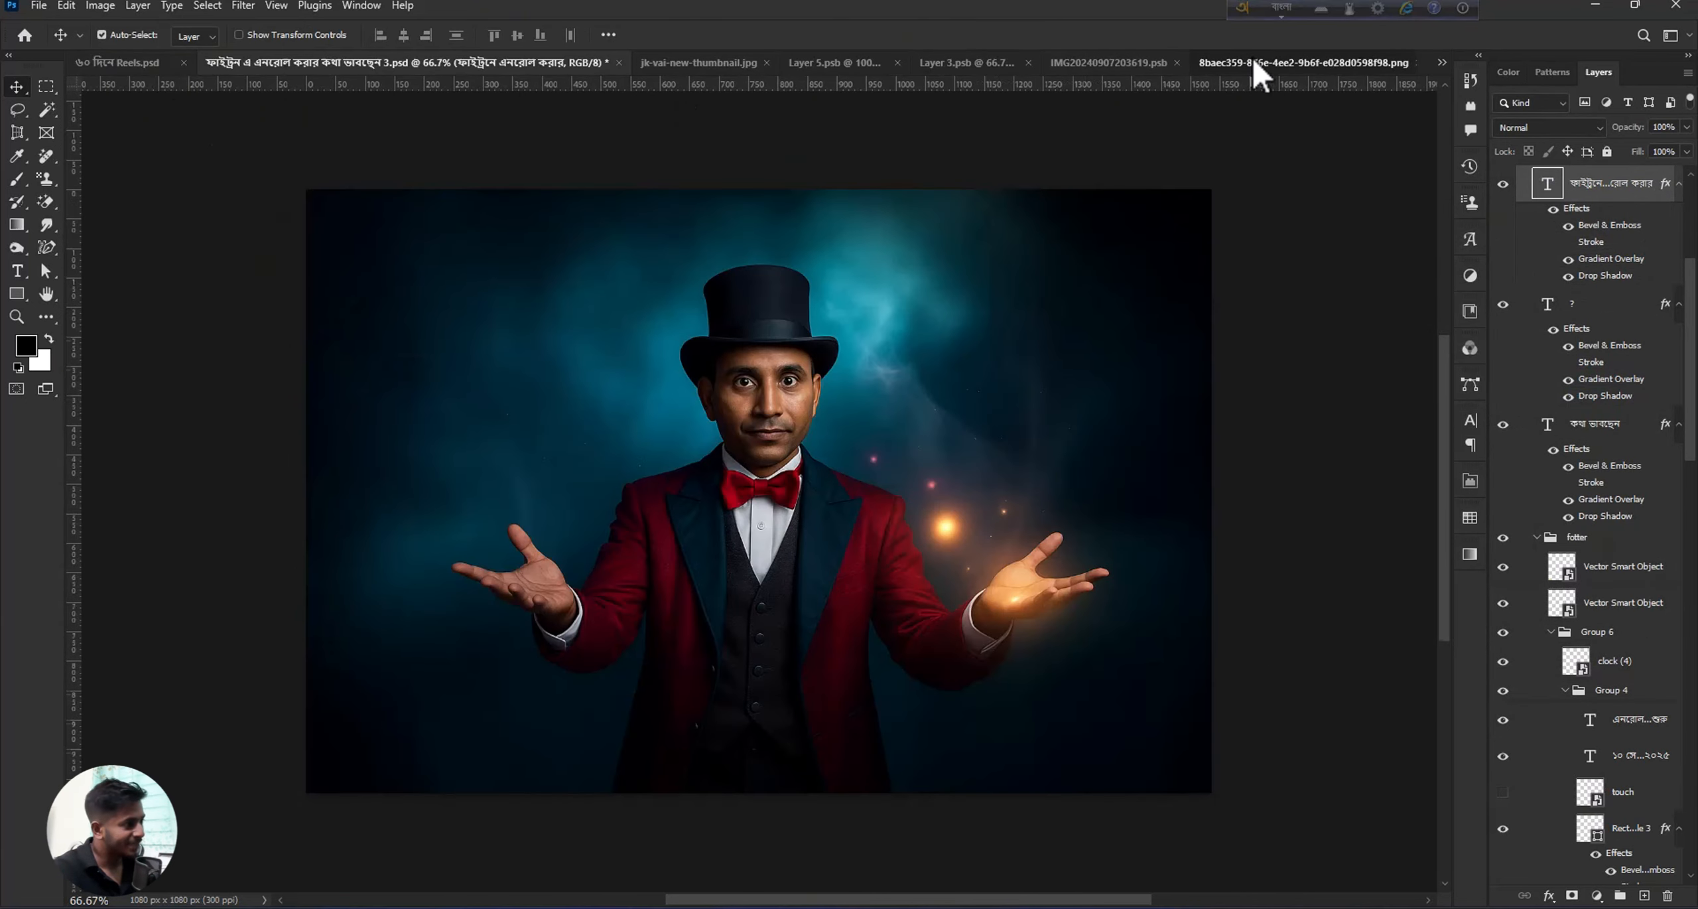
pyautogui.click(313, 61)
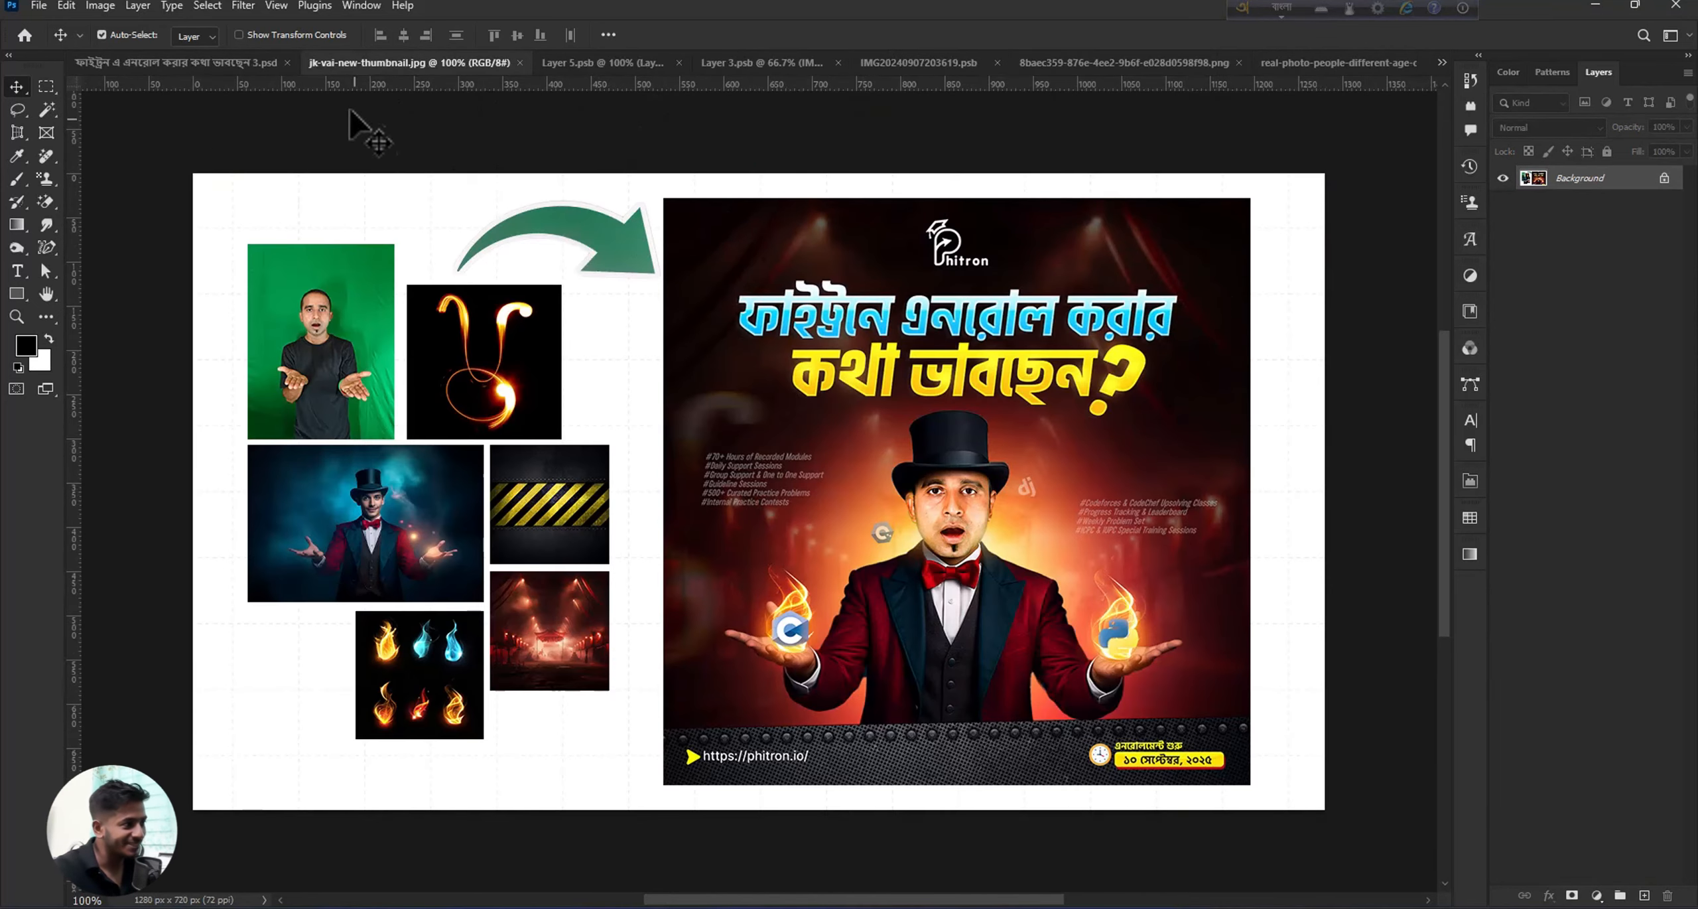
pyautogui.click(574, 61)
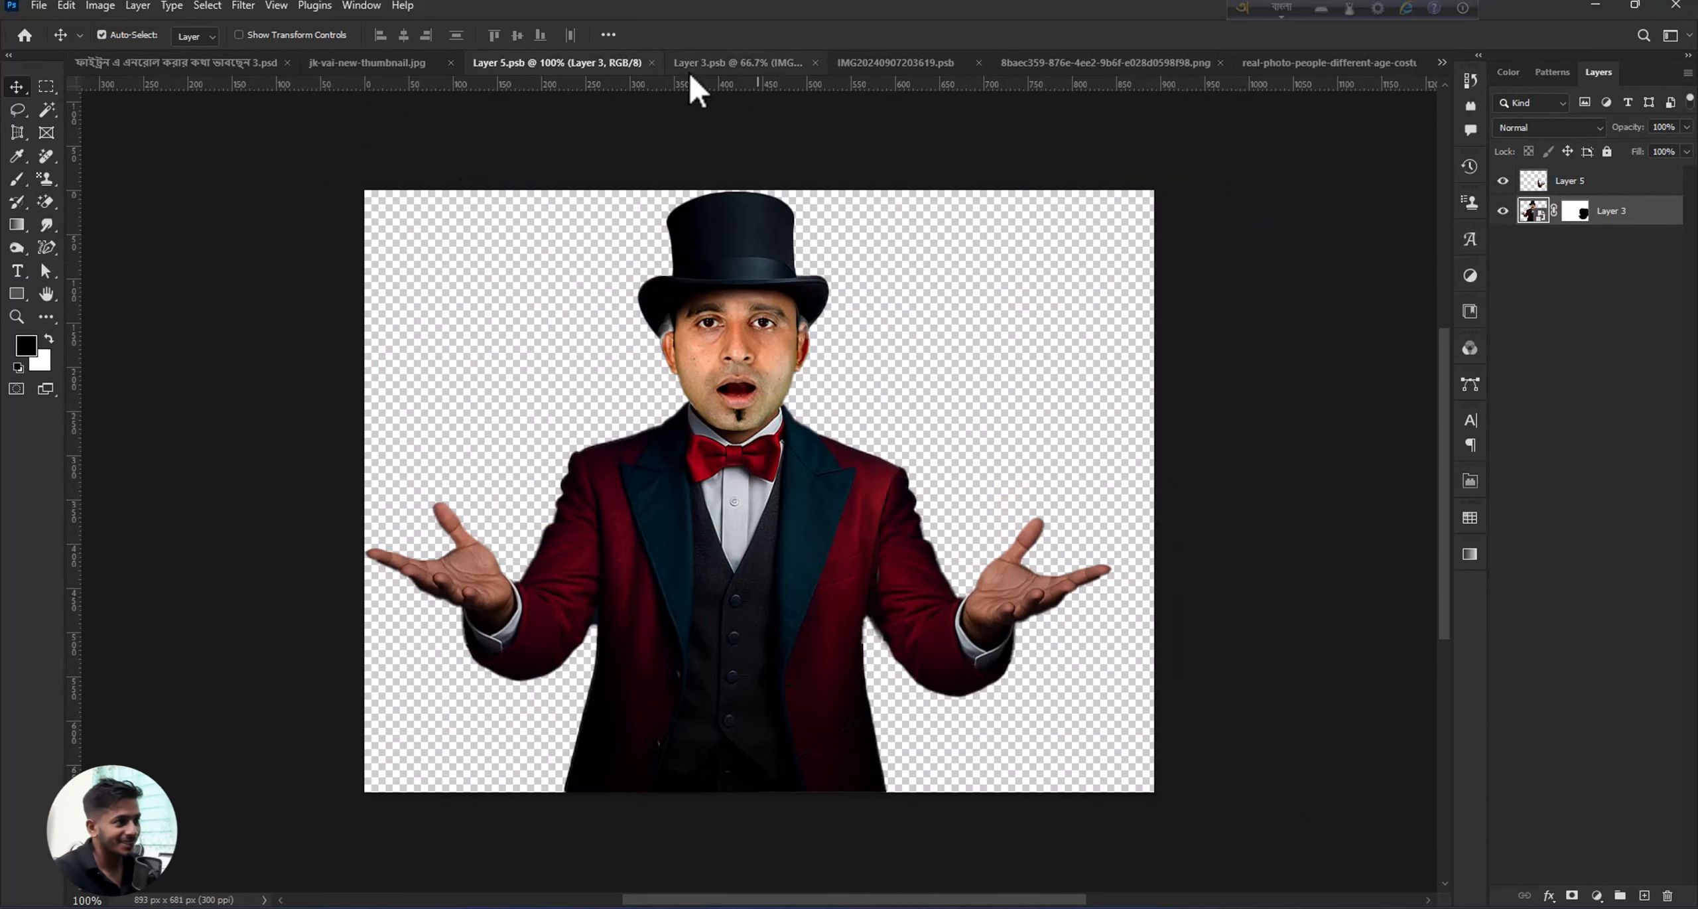
pyautogui.click(332, 62)
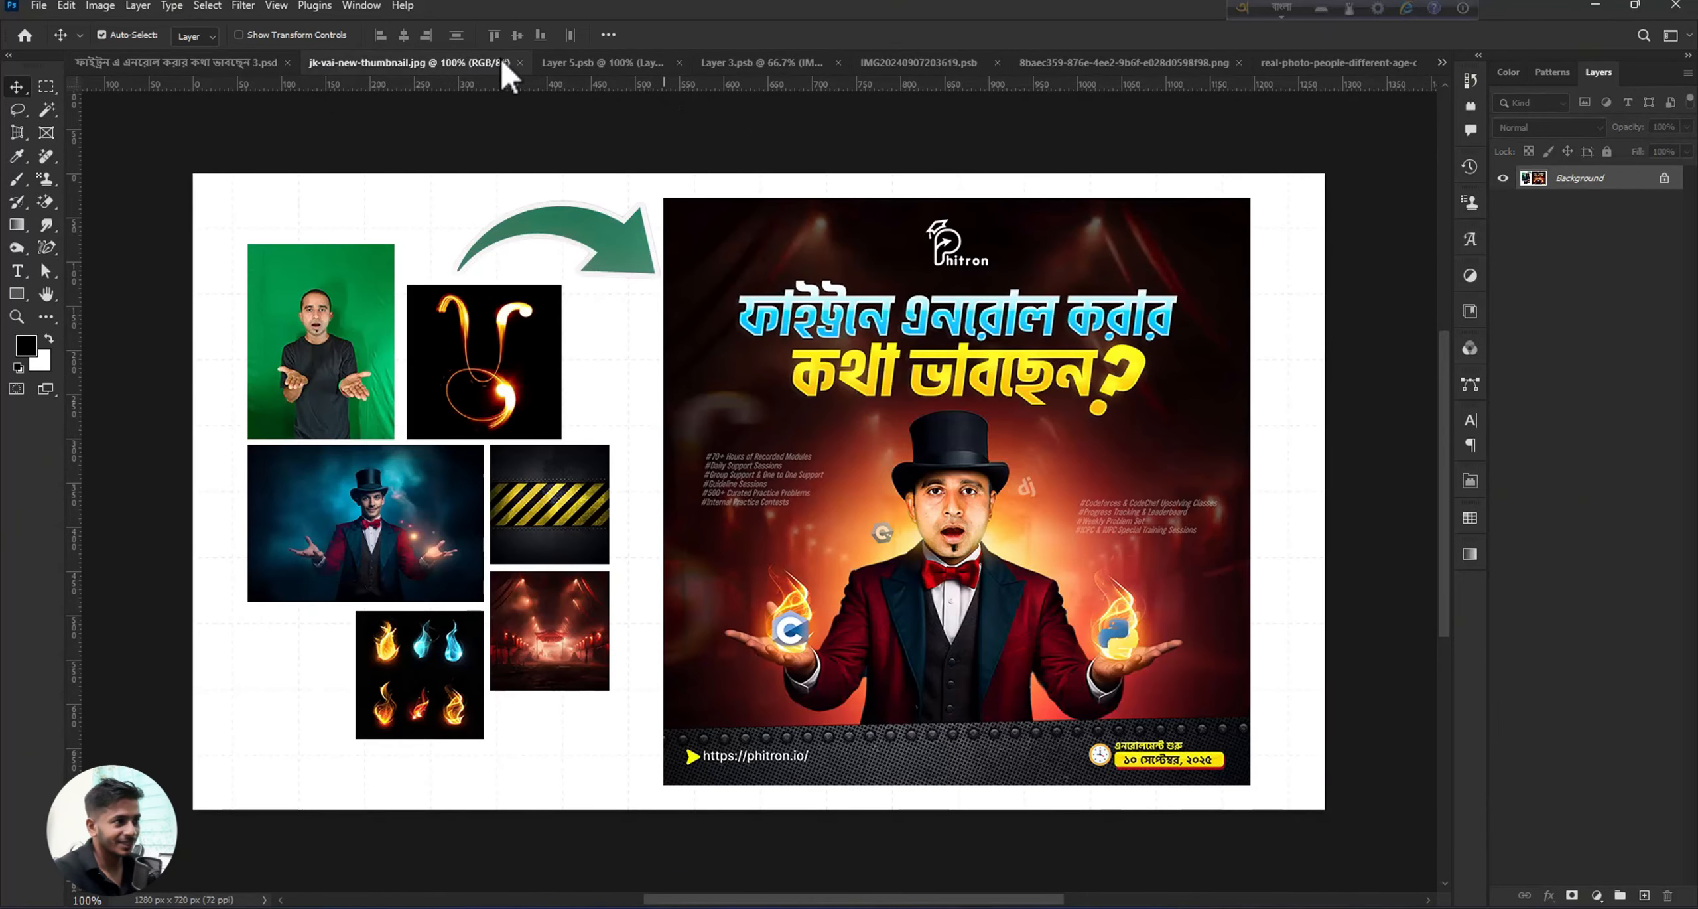
pyautogui.click(969, 64)
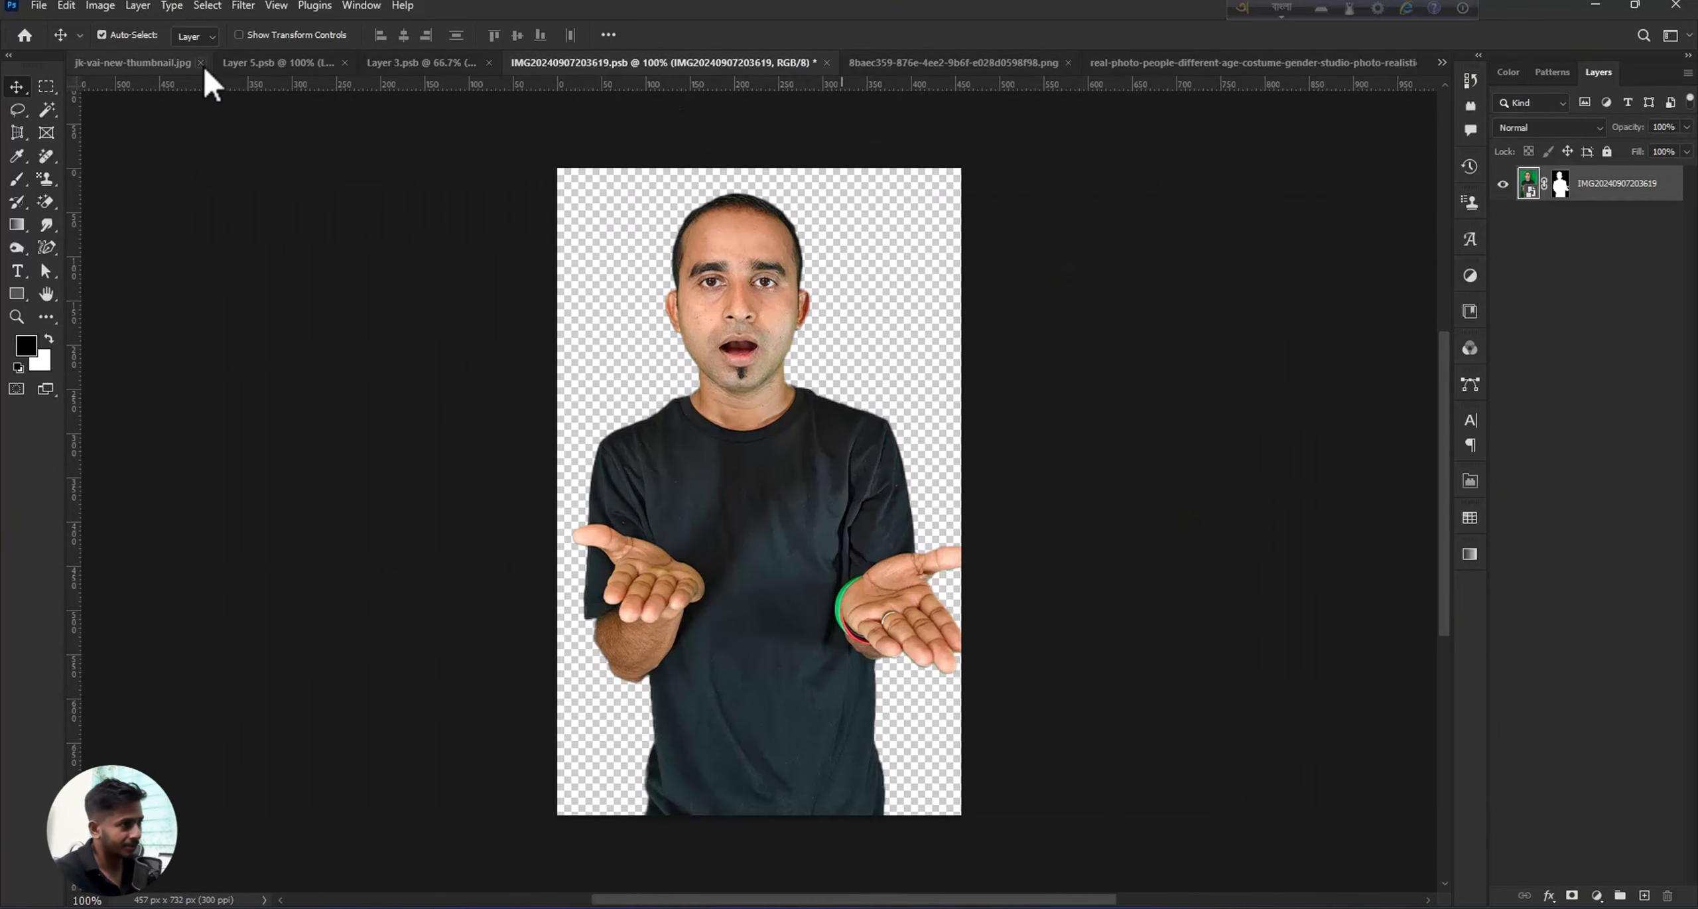
pyautogui.click(132, 63)
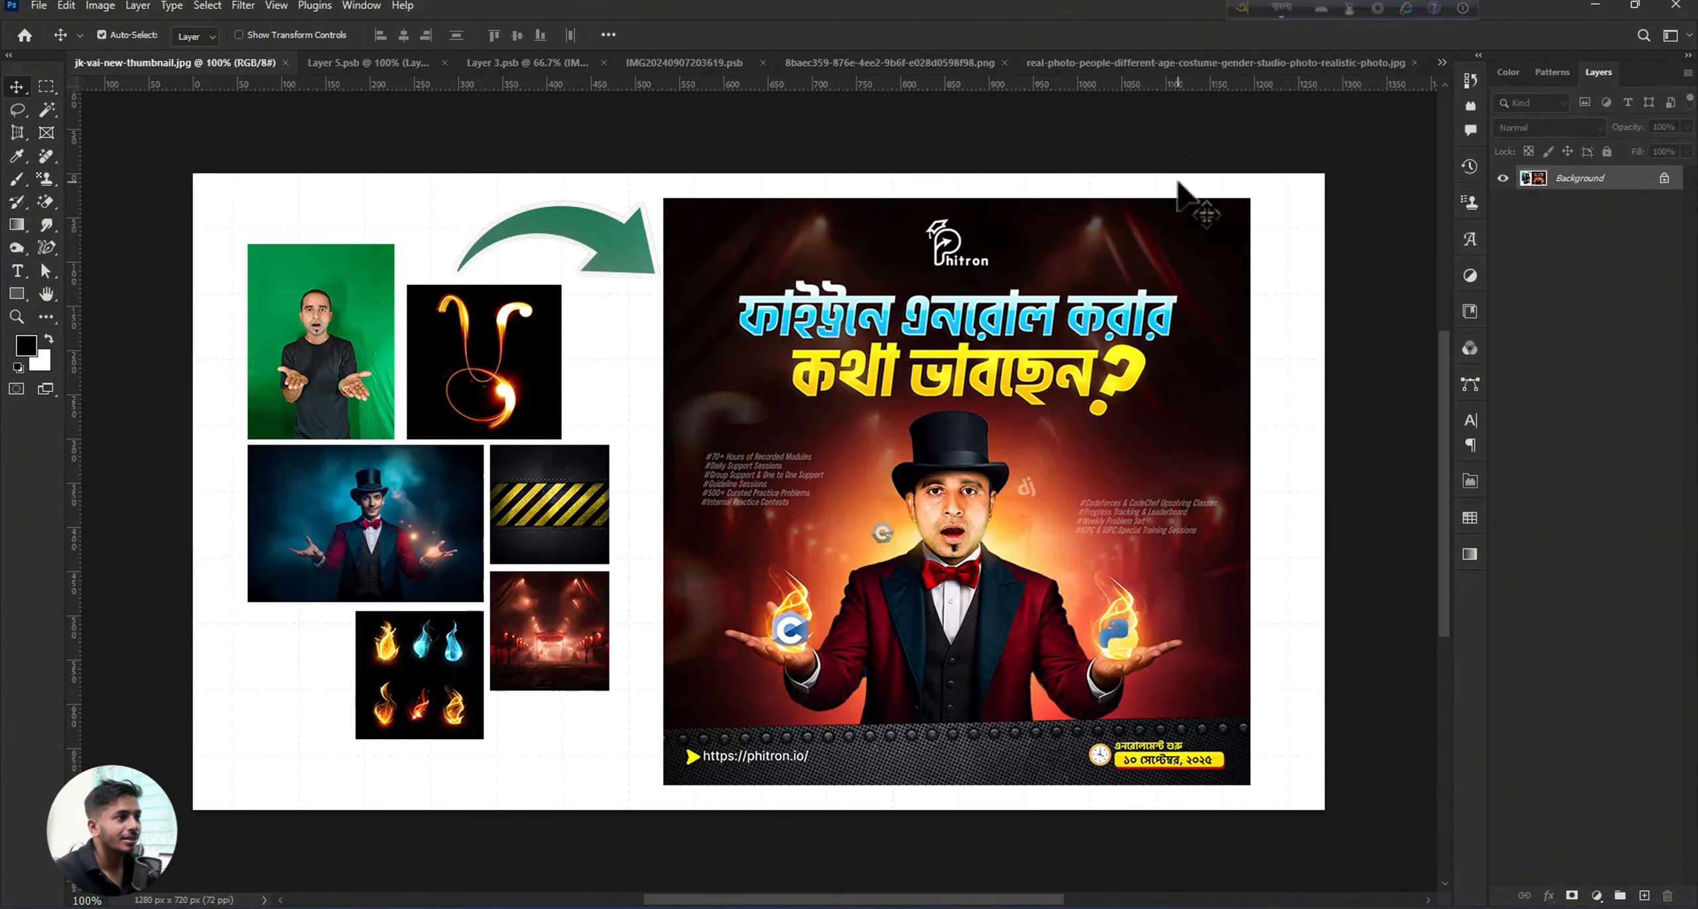